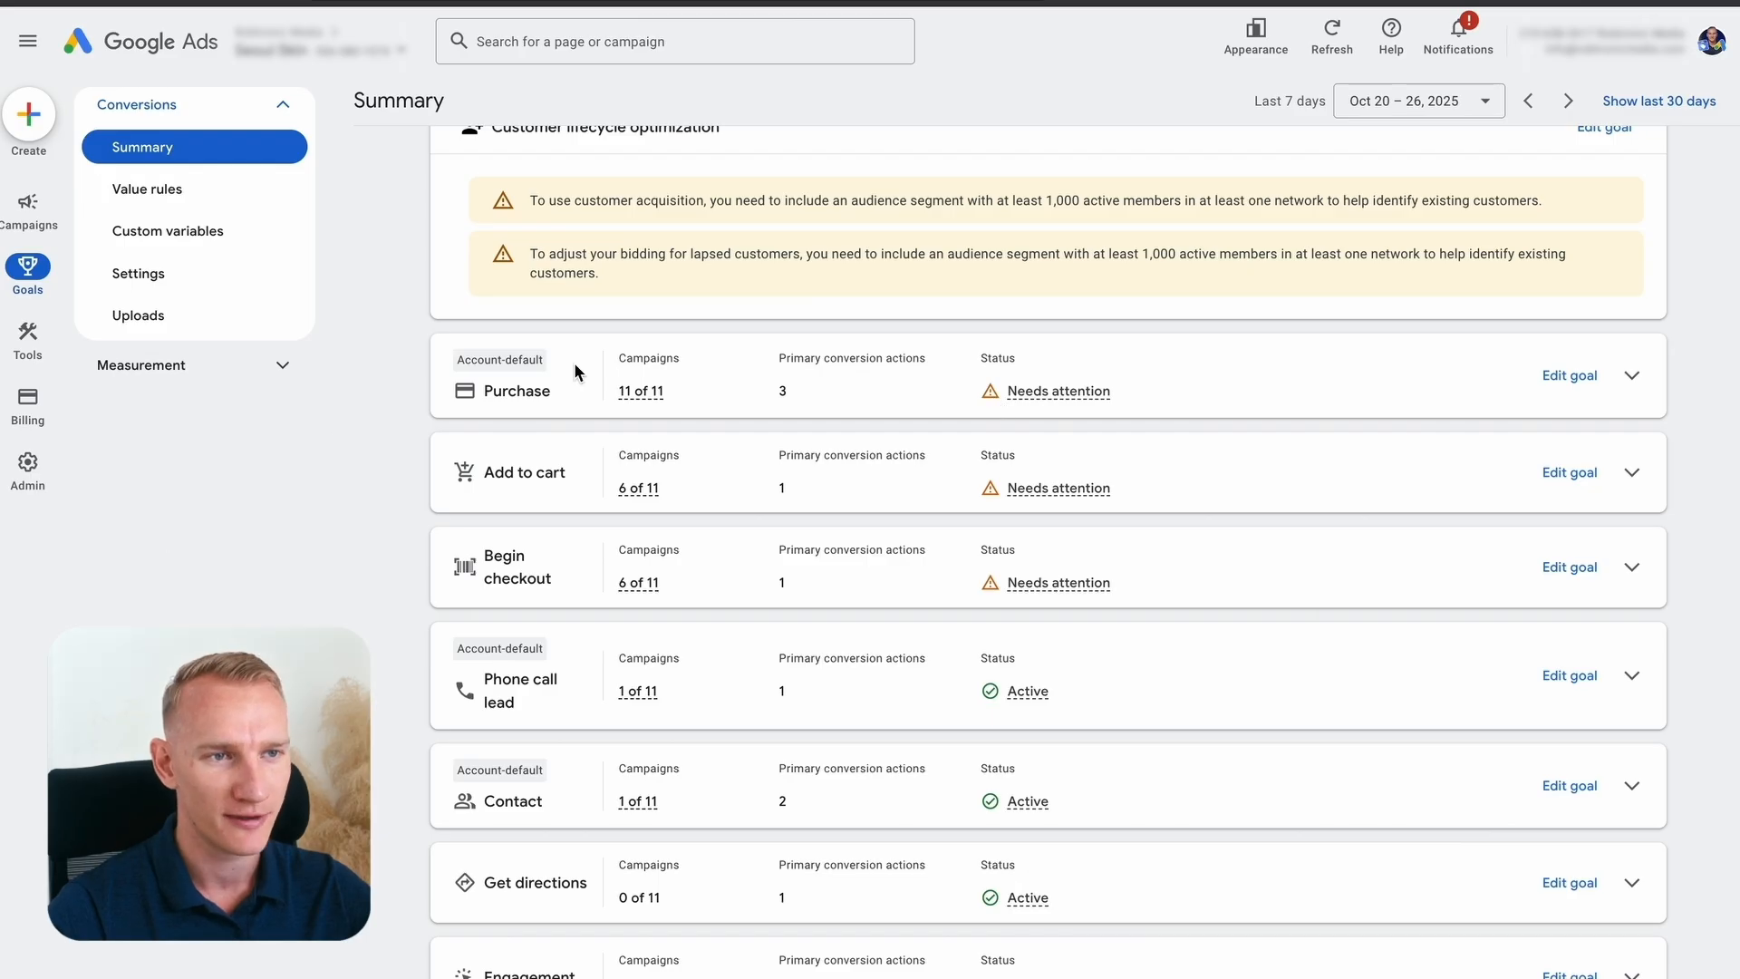
Step: Change the "Purchase - Primary Goal - Data-driven" conversion action to a secondary action not used for bidding optimization and save it
{"action": "left_click", "coordinate": [1636, 375]}
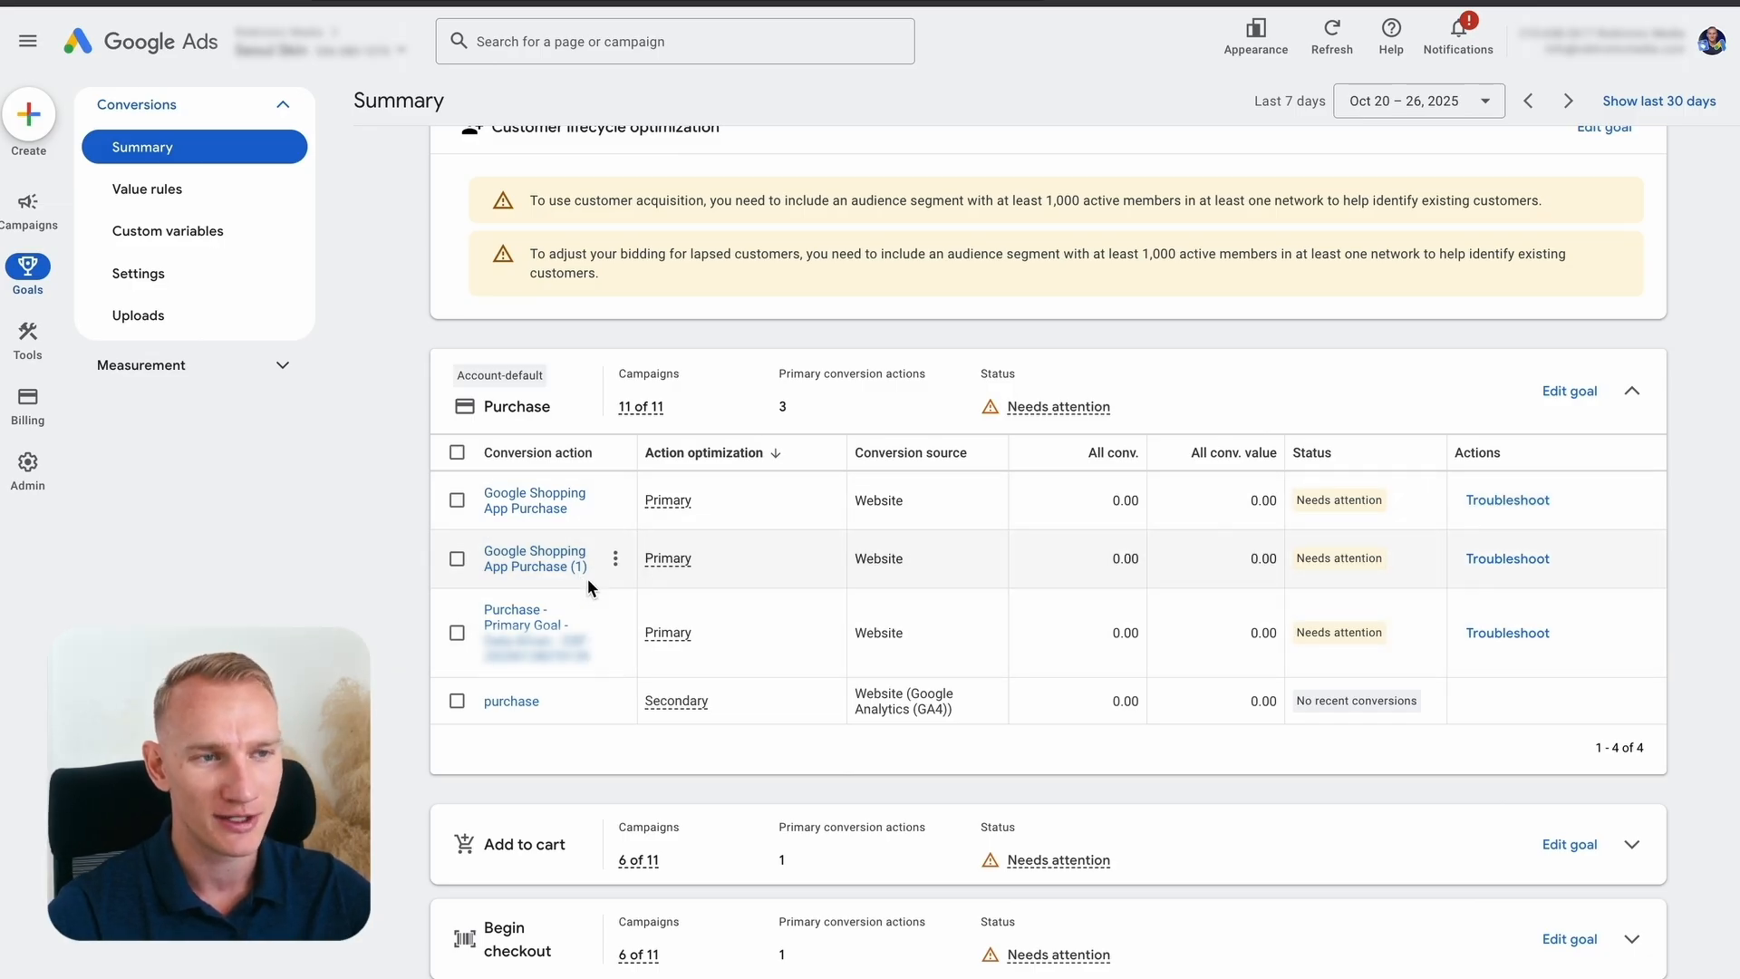
{"action": "left_click", "coordinate": [541, 627]}
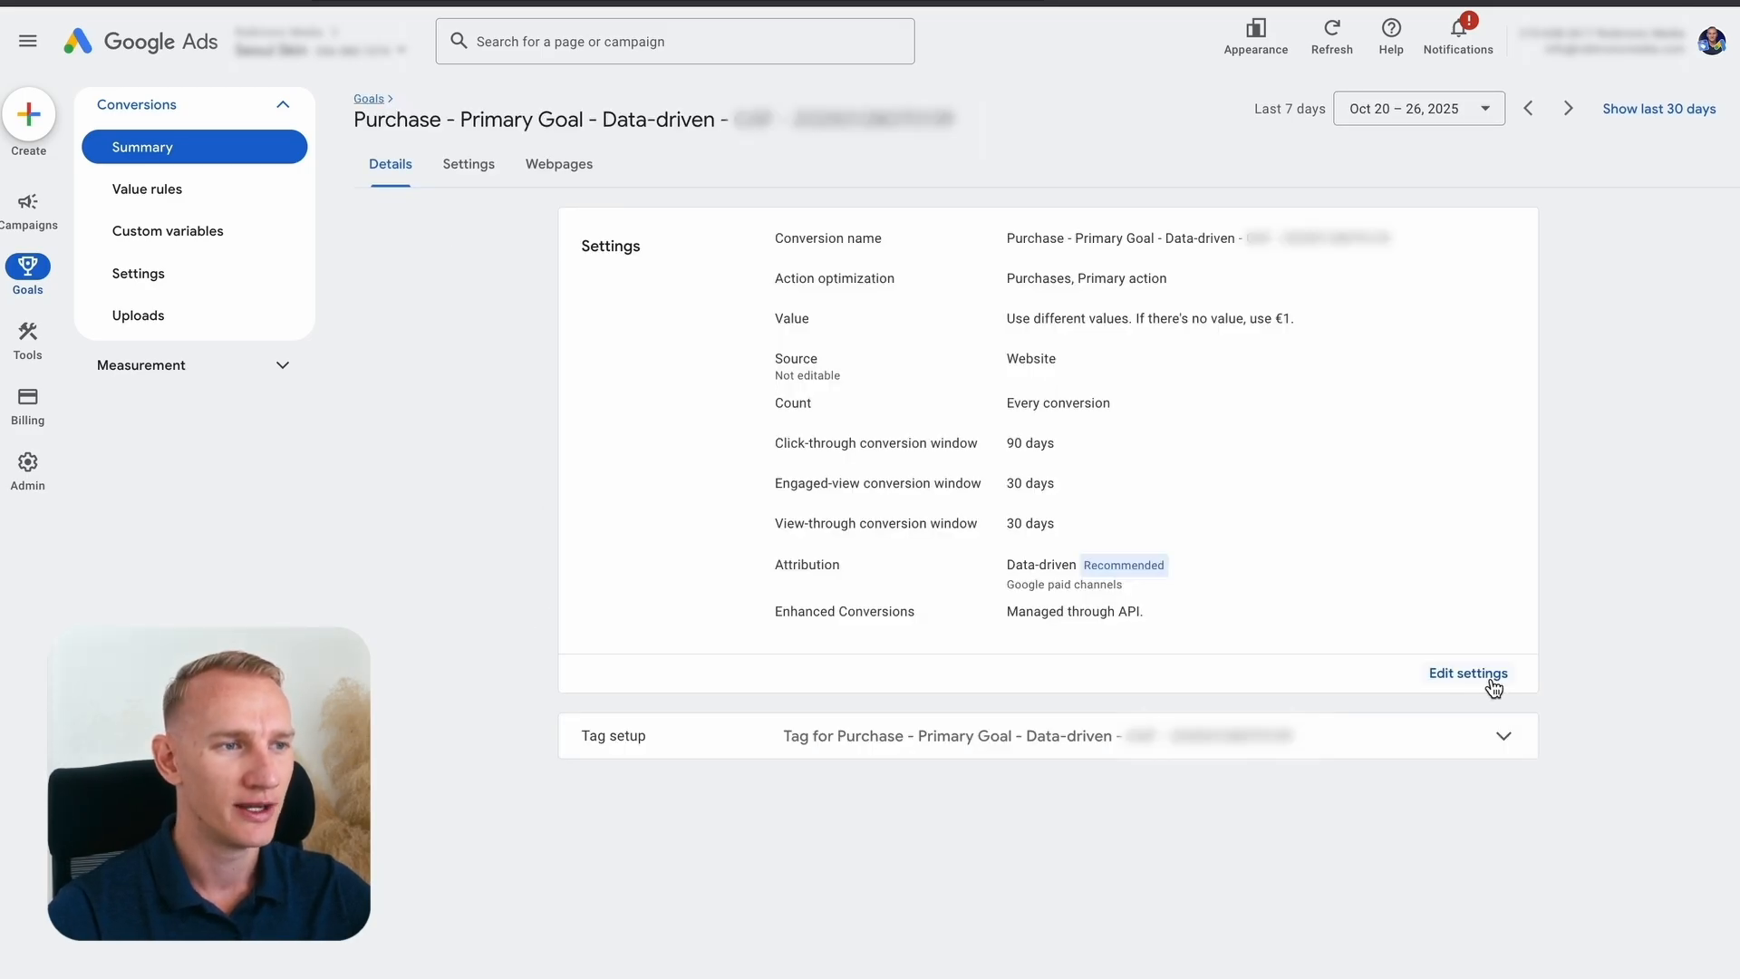
{"action": "left_click", "coordinate": [1490, 680]}
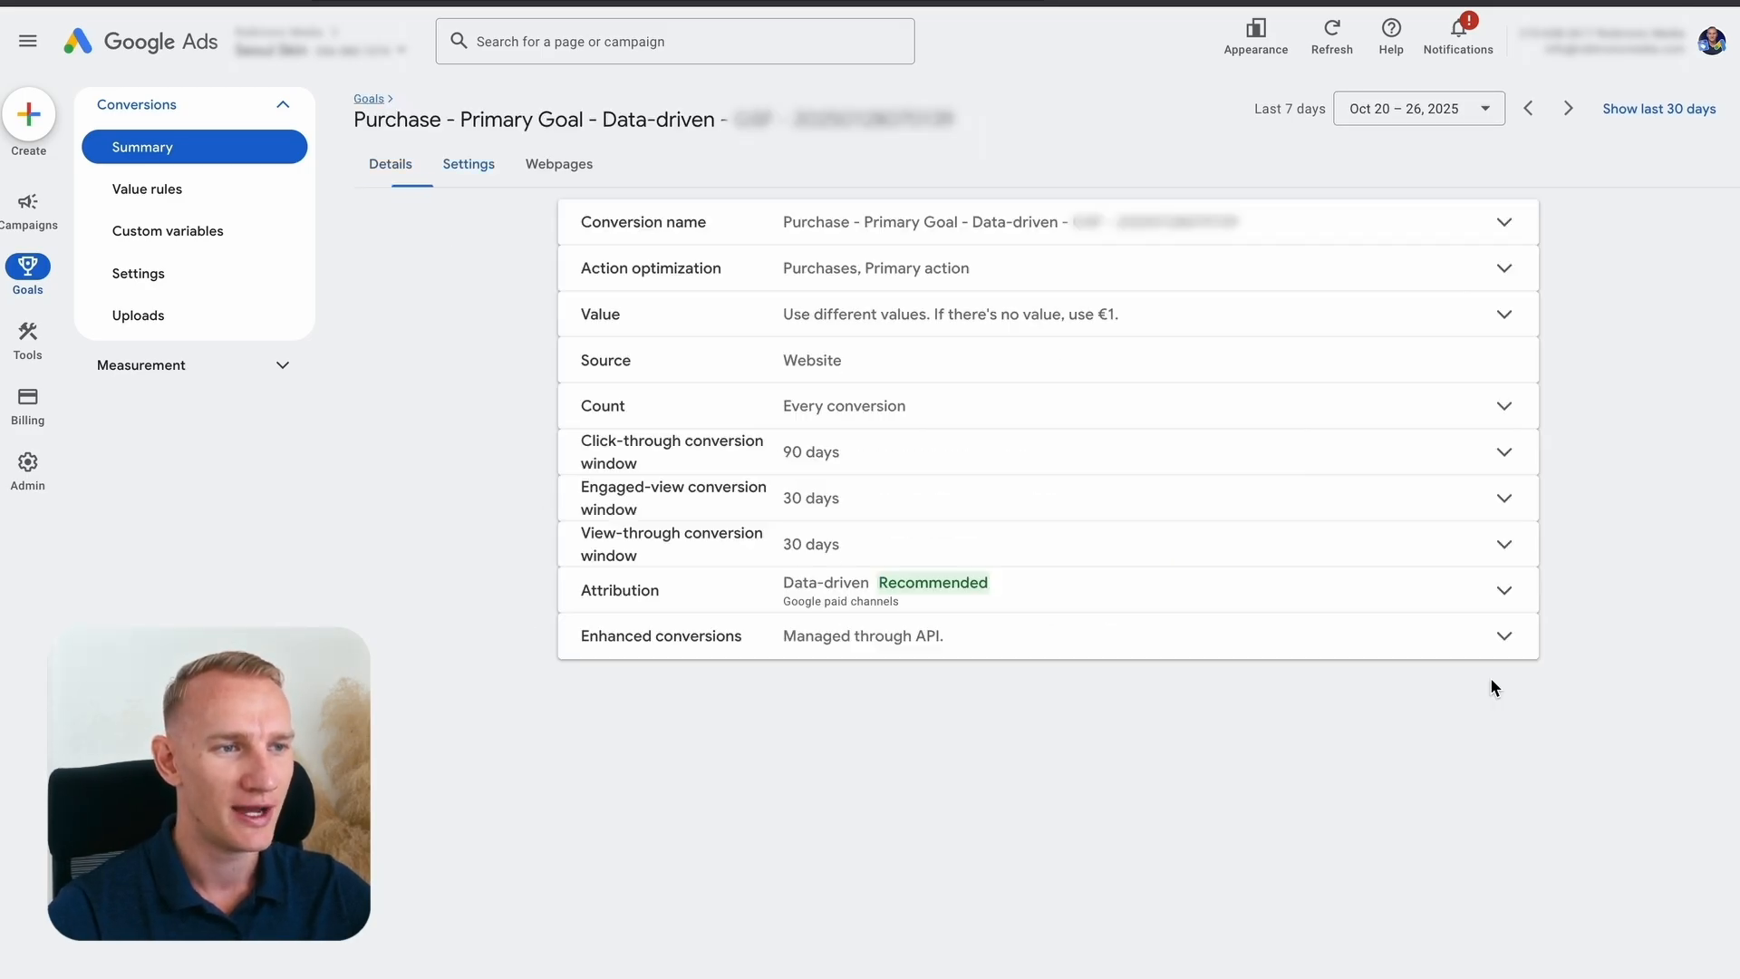
{"action": "left_click", "coordinate": [981, 263]}
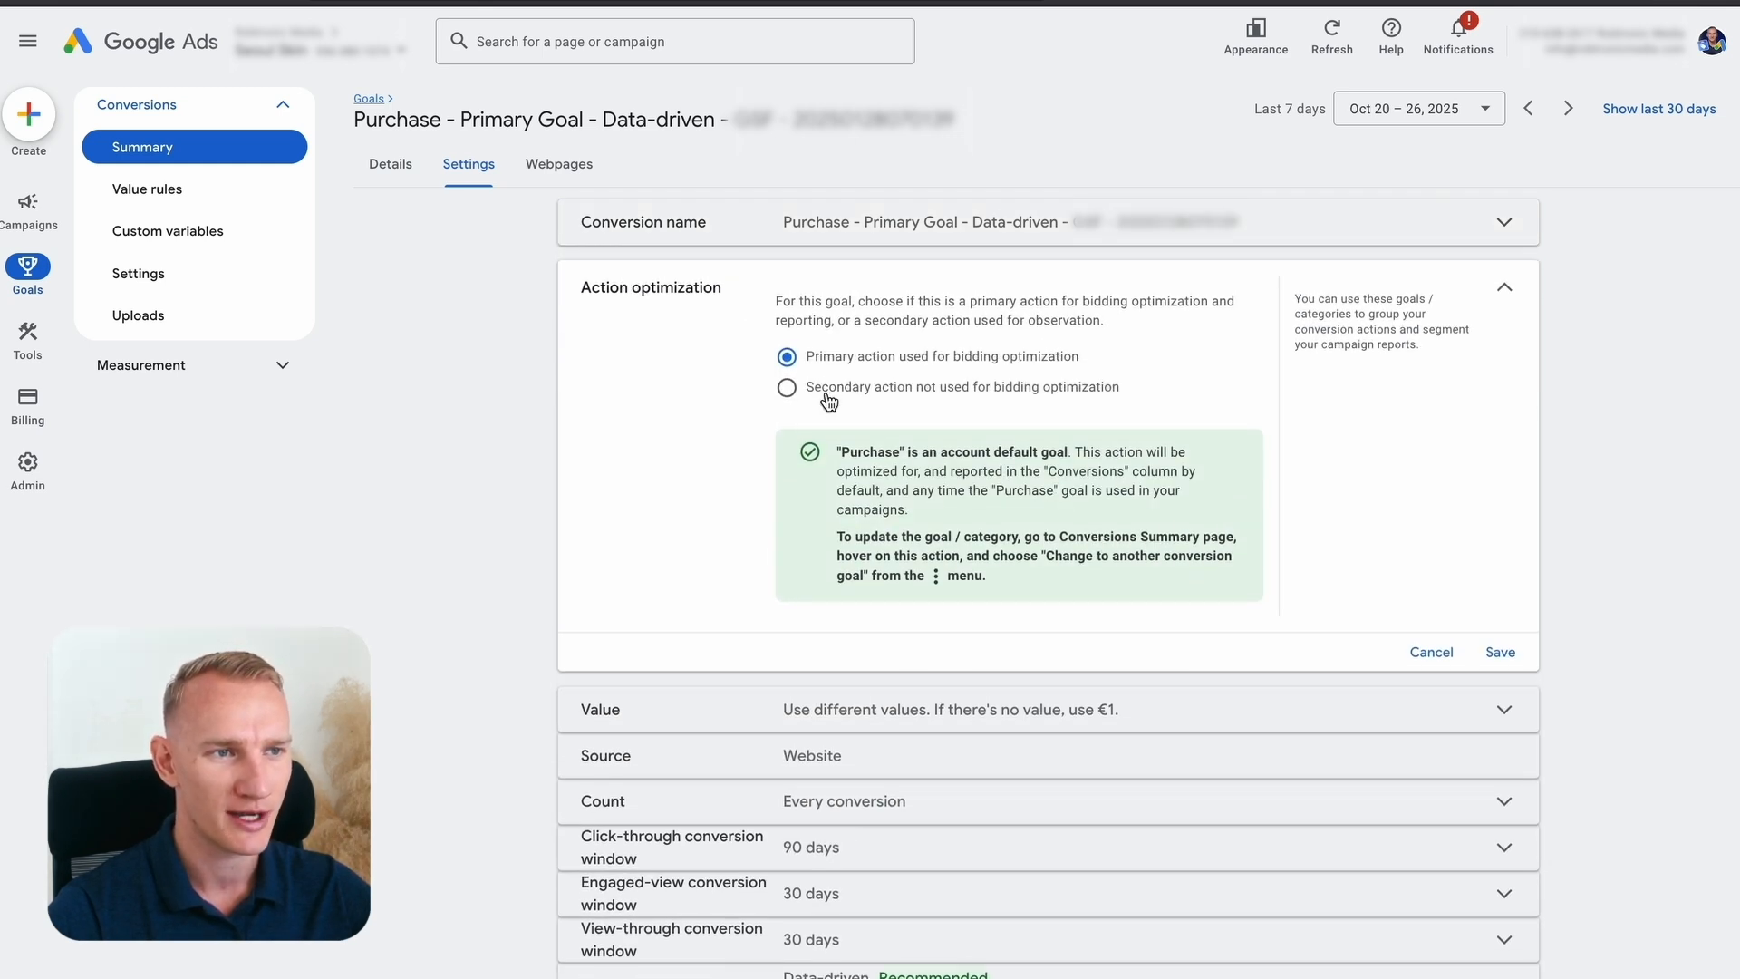
{"action": "left_click", "coordinate": [787, 387]}
{"action": "left_click", "coordinate": [1499, 634]}
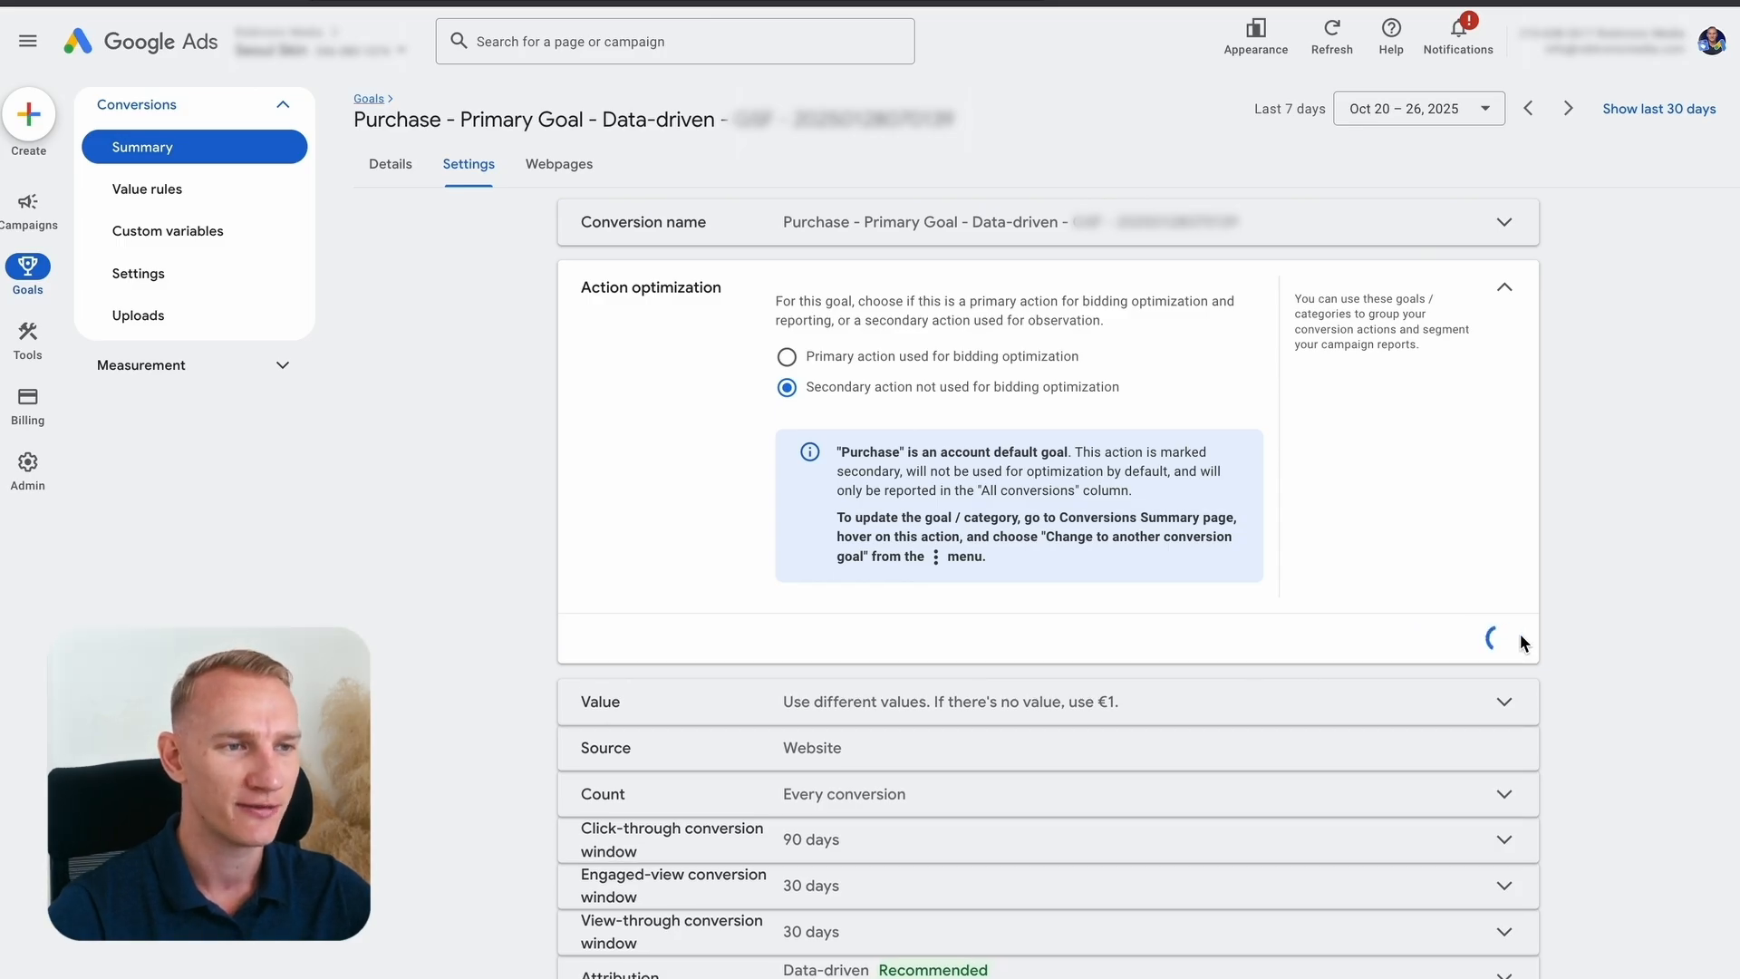
{"action": "left_click", "coordinate": [1146, 338]}
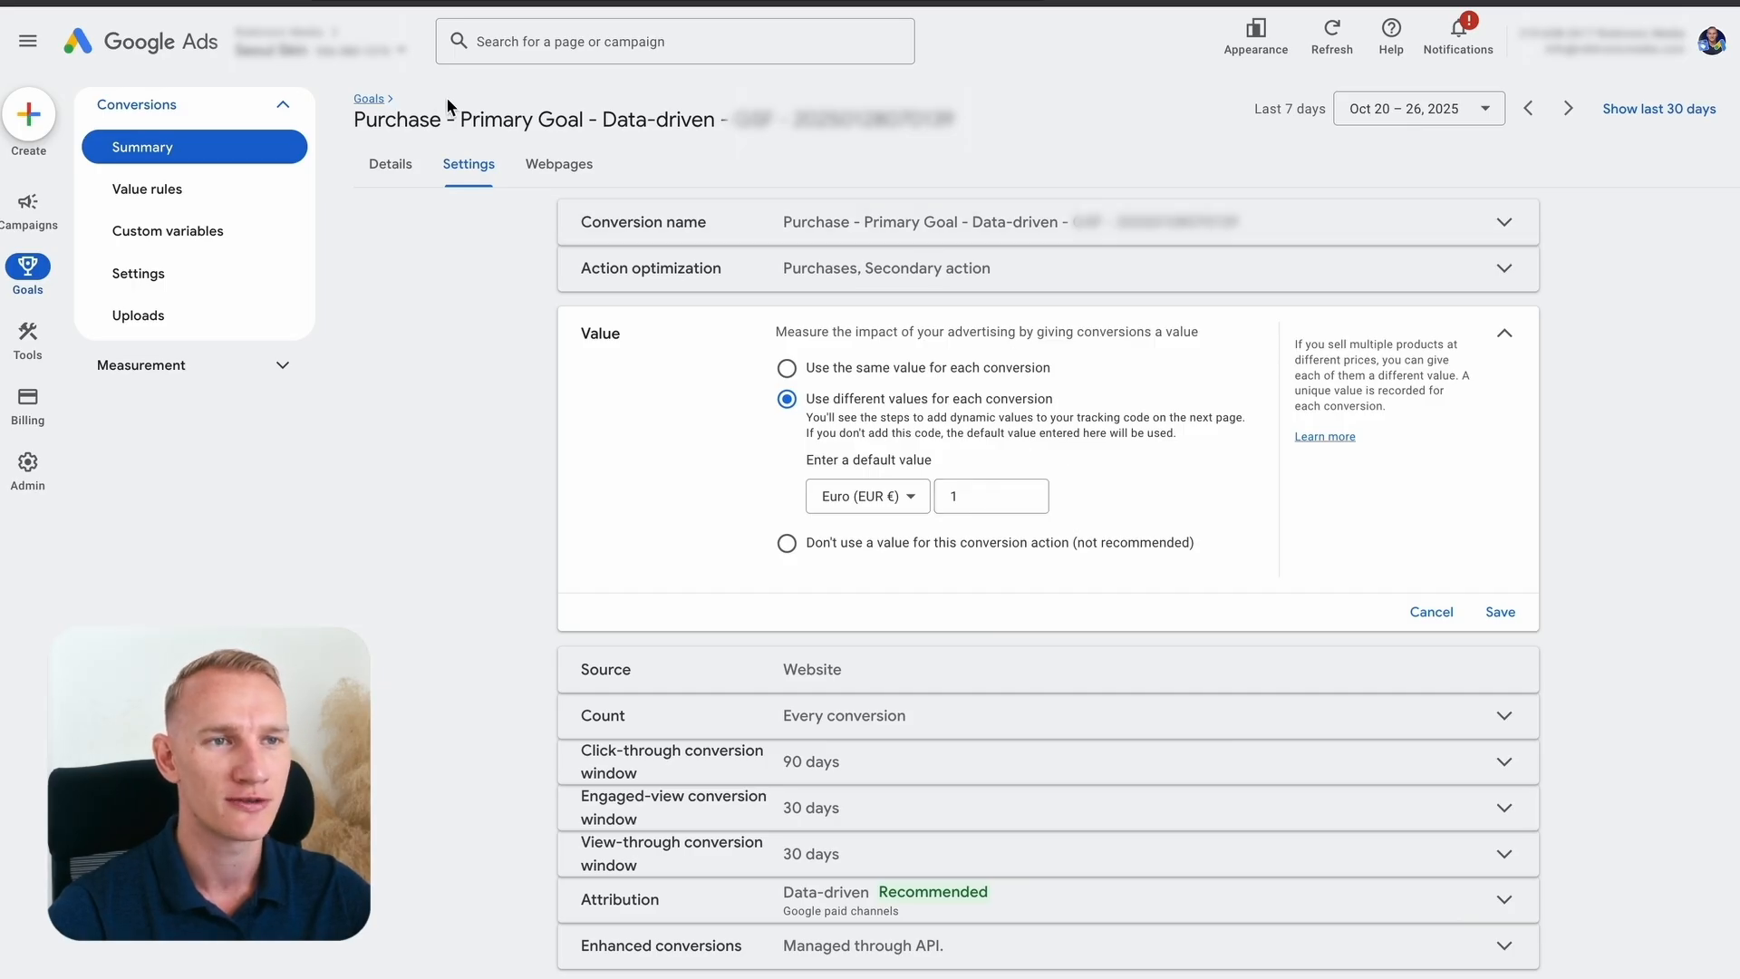
Step: Return to the conversion goals summary and examine the primary and secondary conversion actions under Purchase and Add to cart
{"action": "left_click", "coordinate": [379, 100]}
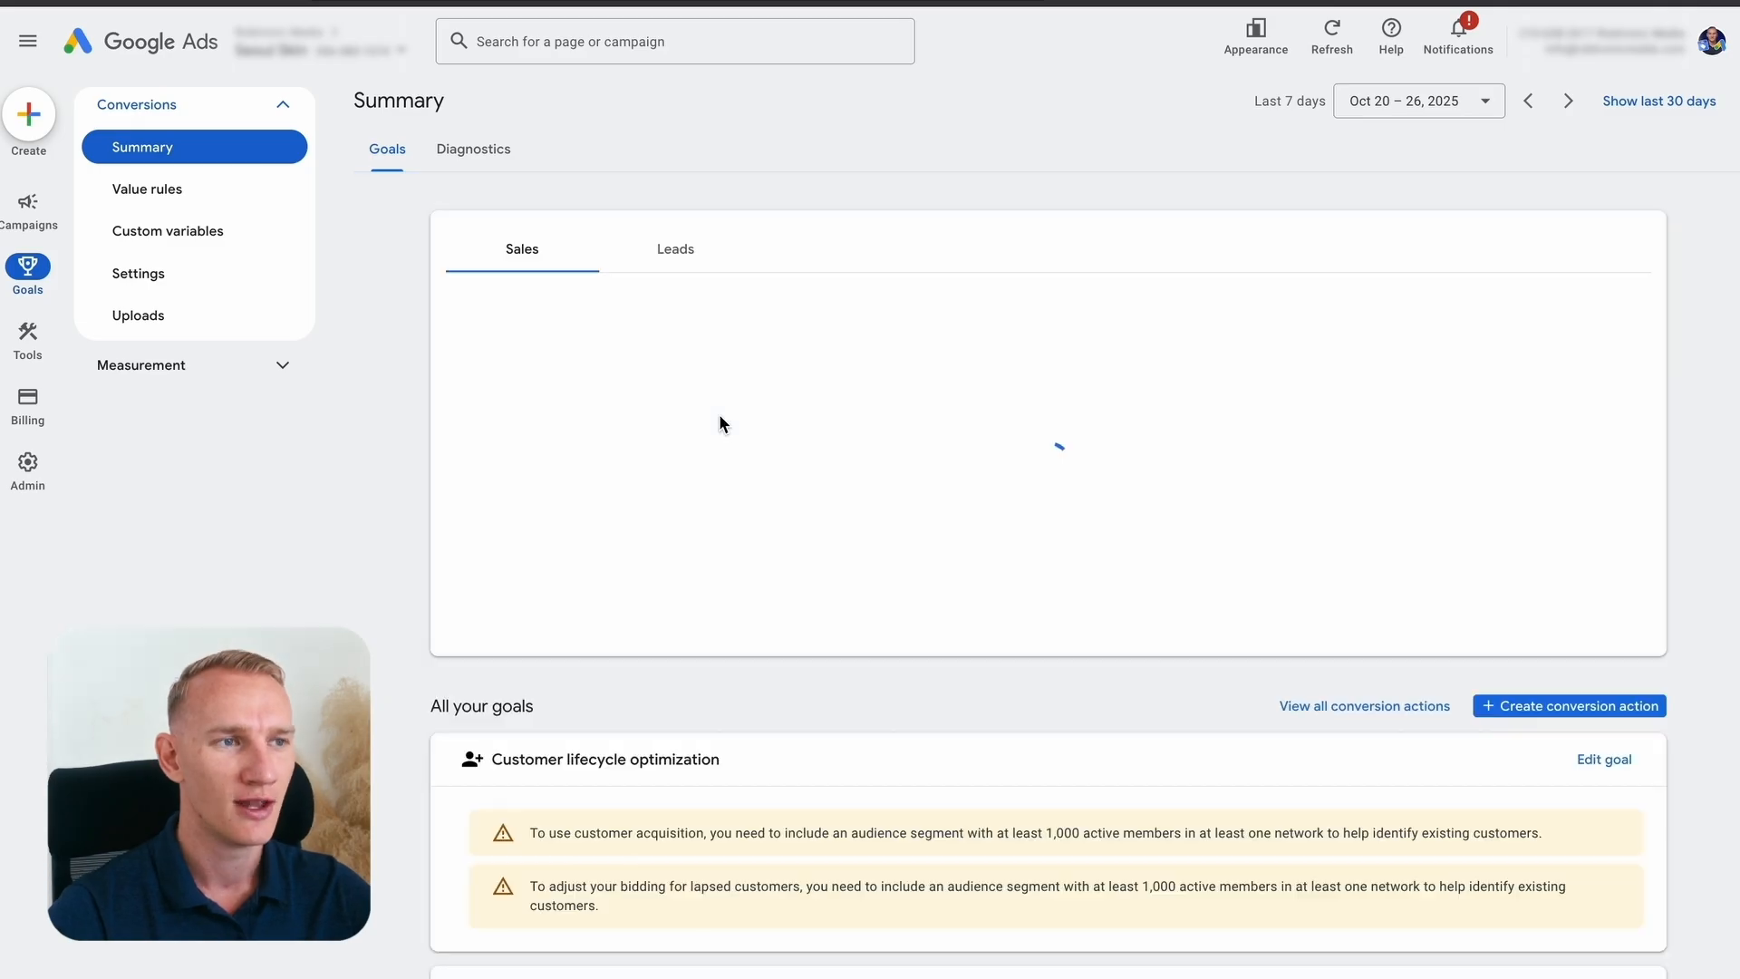
{"action": "scroll", "coordinate": [946, 631], "scroll_direction": "down", "scroll_amount": 7}
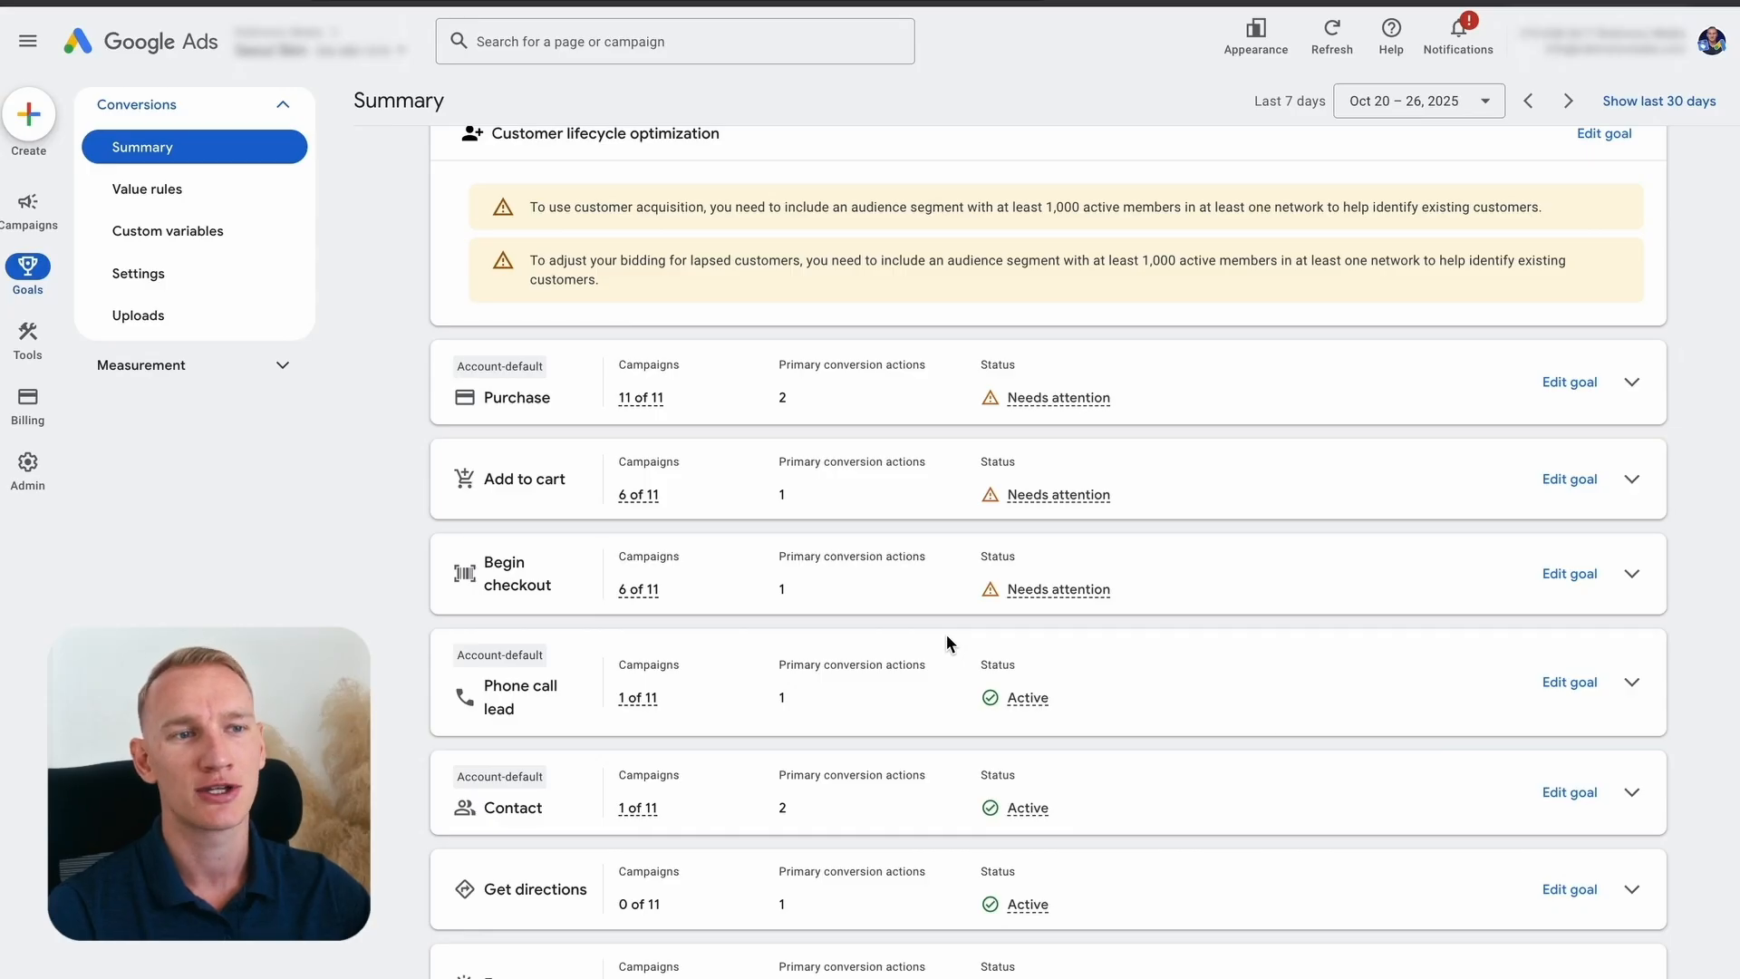
{"action": "left_click", "coordinate": [1631, 382]}
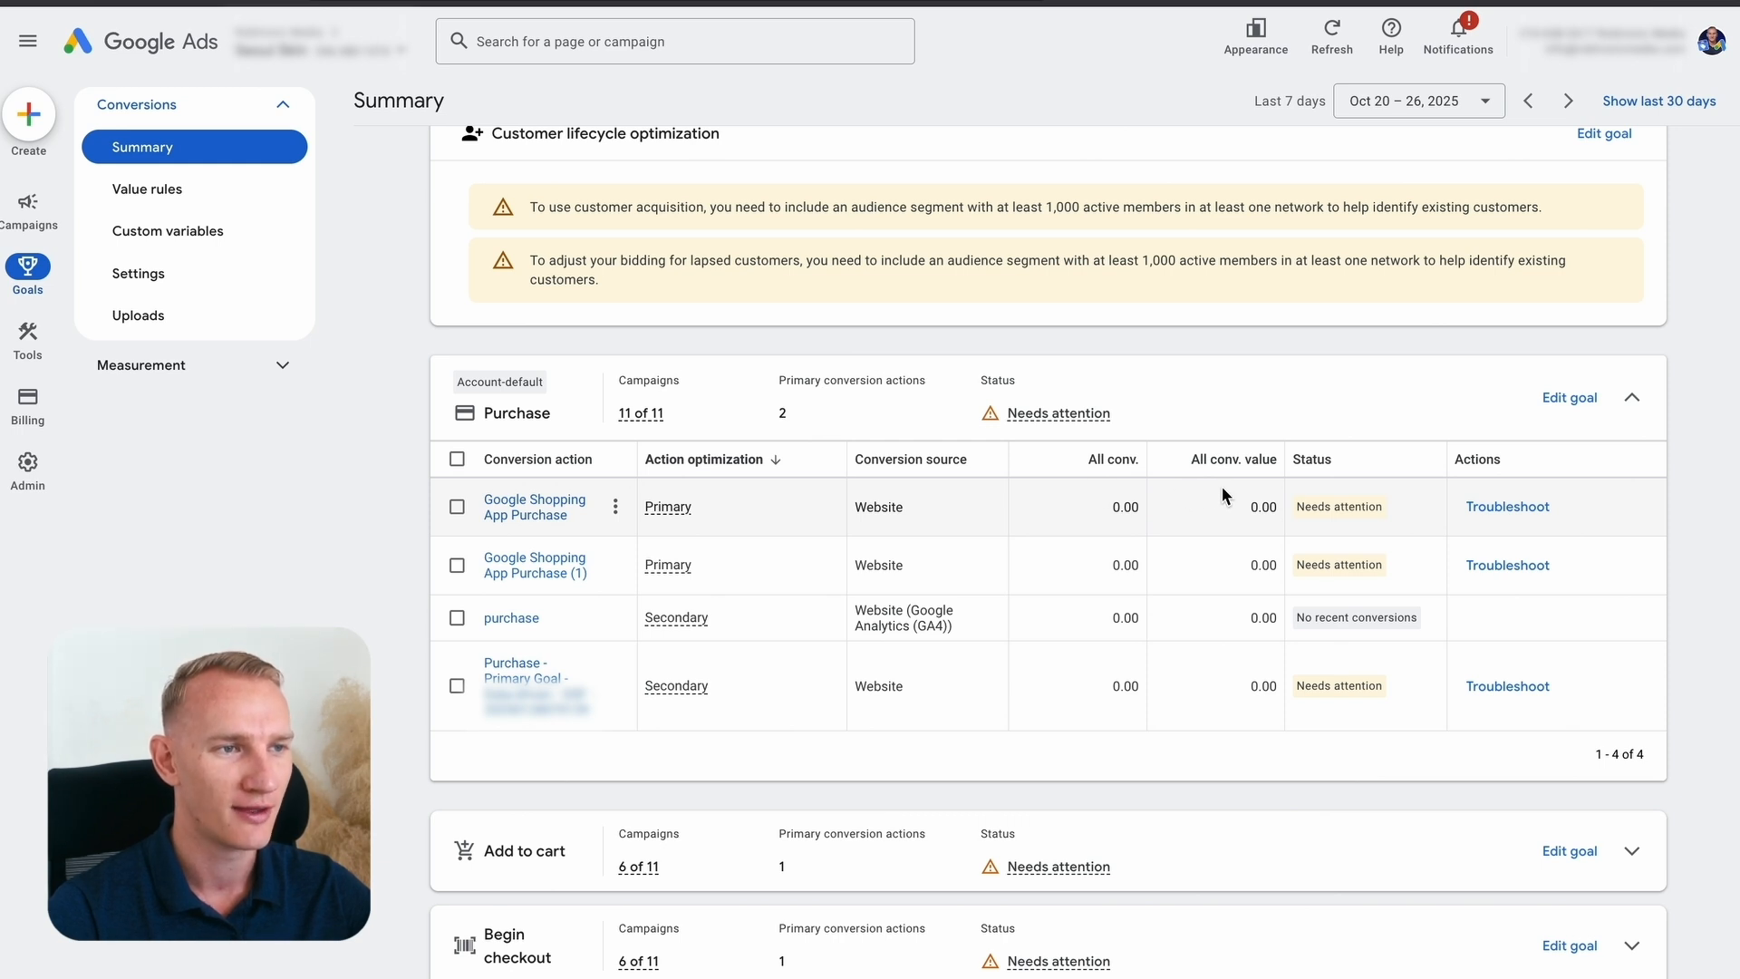
{"action": "scroll", "coordinate": [1151, 615], "scroll_direction": "up", "scroll_amount": 1}
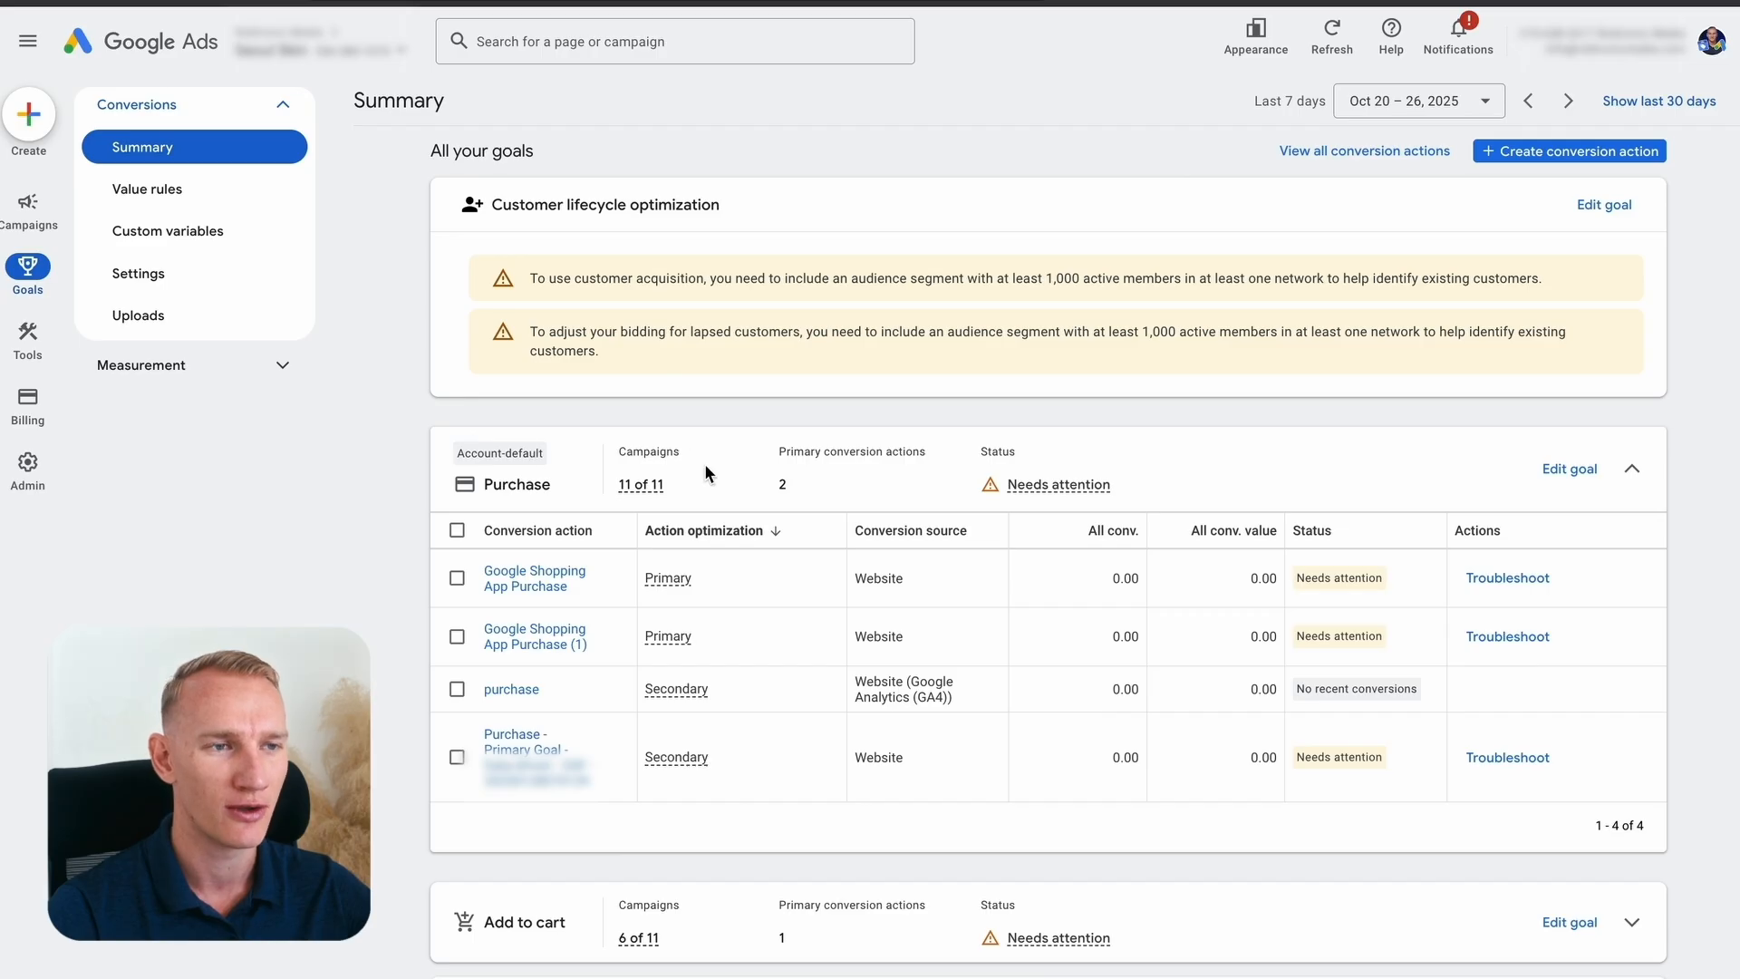
{"action": "scroll", "coordinate": [842, 582], "scroll_direction": "down", "scroll_amount": 3}
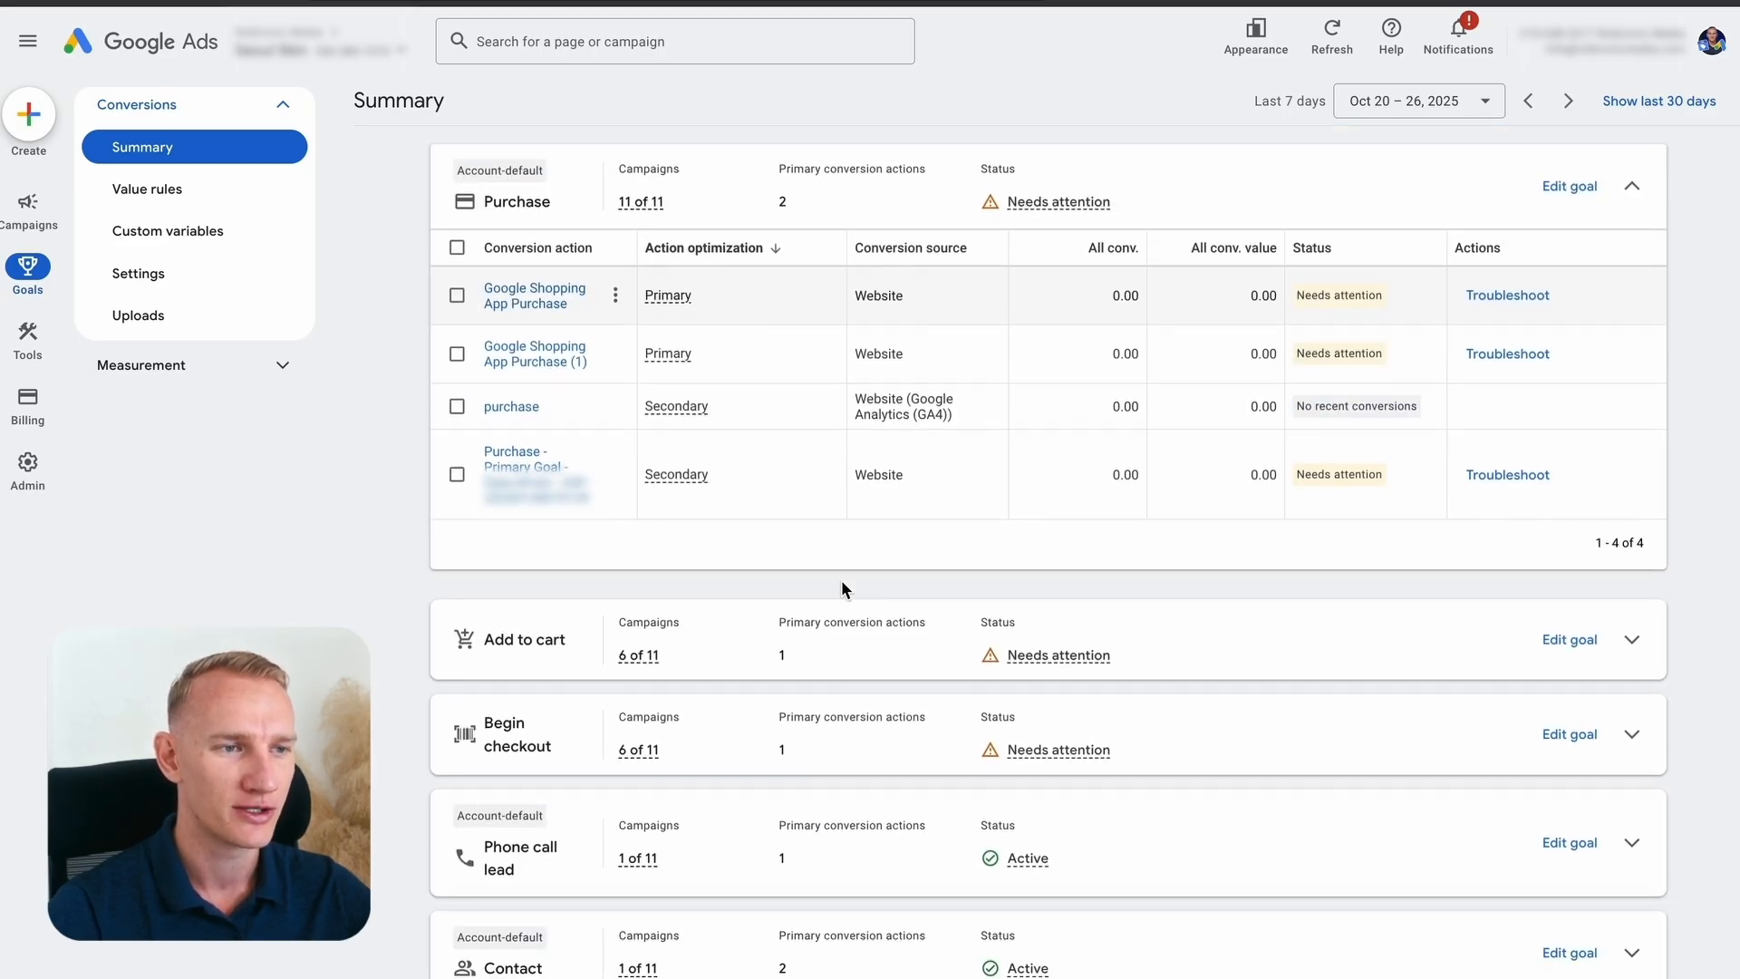
{"action": "scroll", "coordinate": [841, 582], "scroll_direction": "down", "scroll_amount": 2}
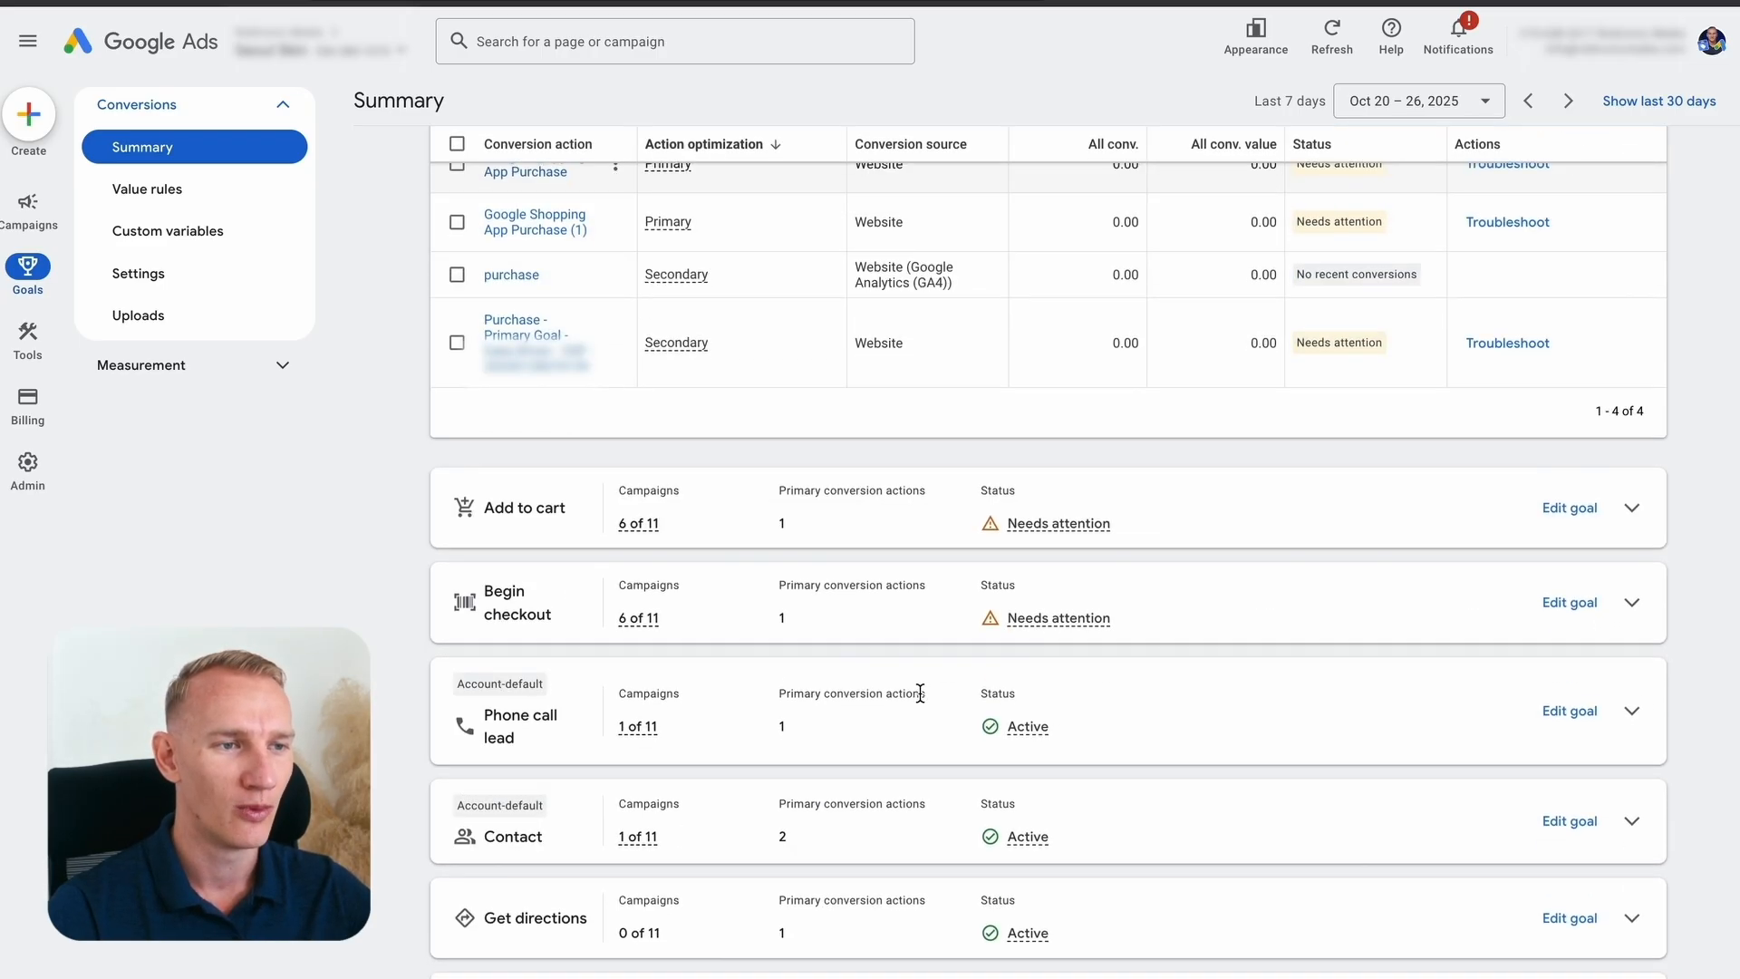
{"action": "scroll", "coordinate": [922, 689], "scroll_direction": "down", "scroll_amount": 1}
{"action": "left_click", "coordinate": [1634, 478]}
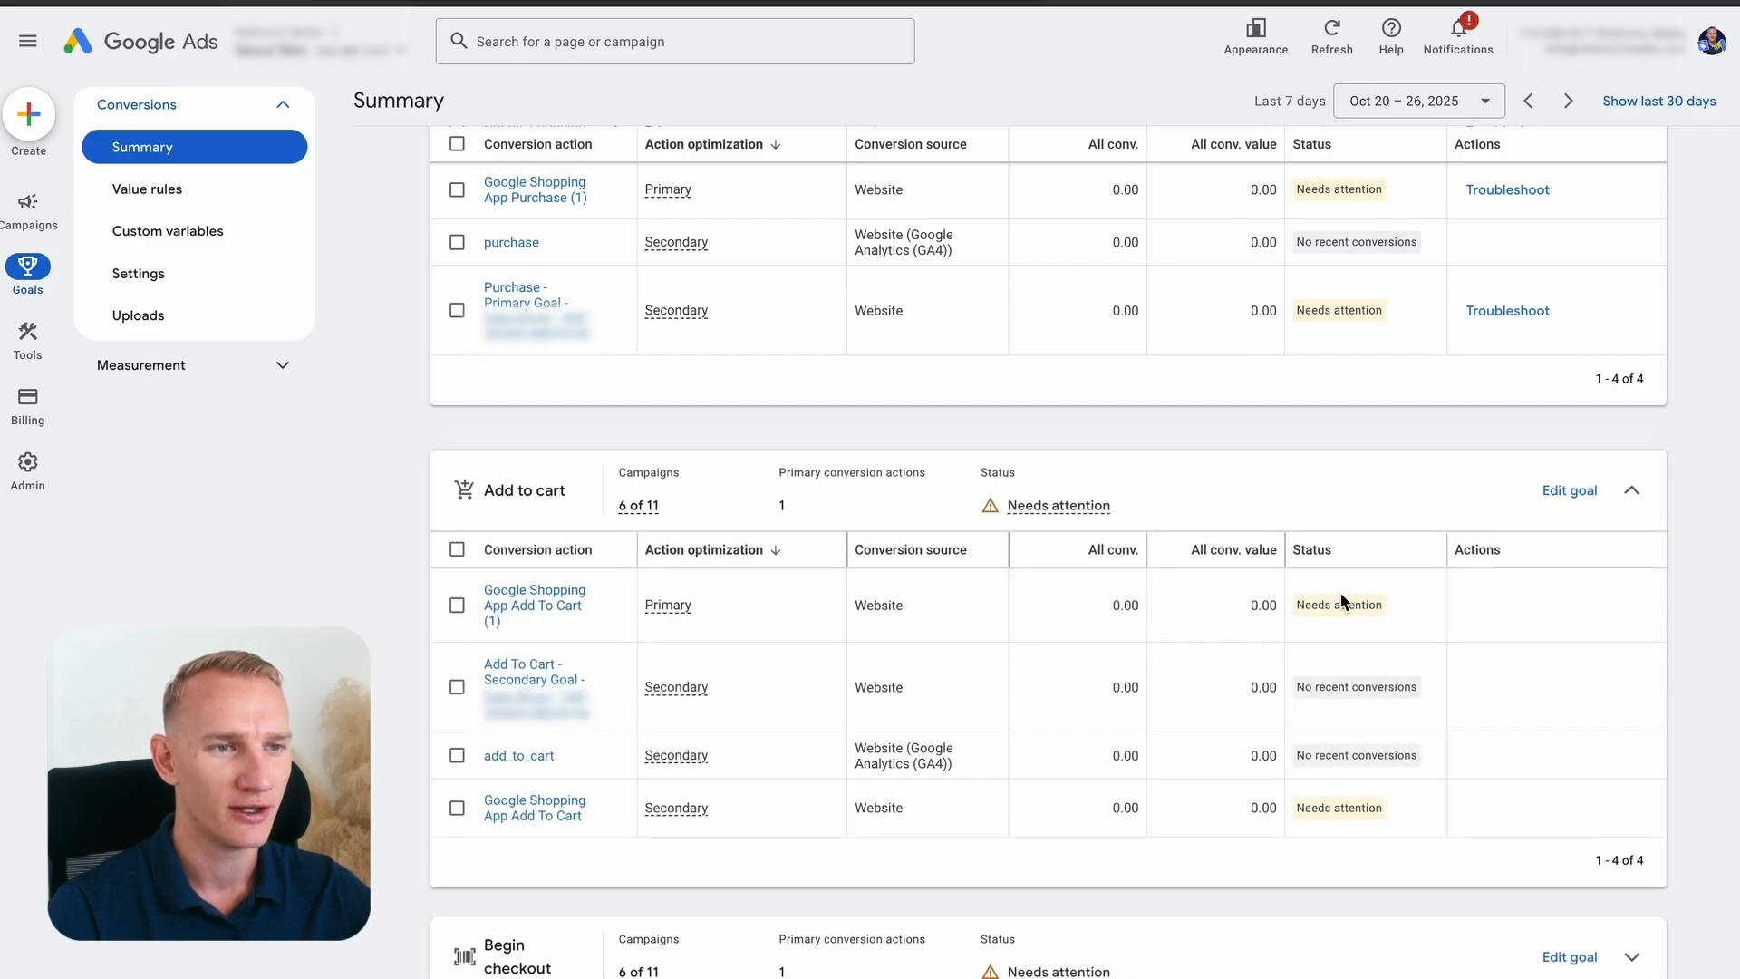
{"action": "scroll", "coordinate": [1238, 655], "scroll_direction": "down", "scroll_amount": 1}
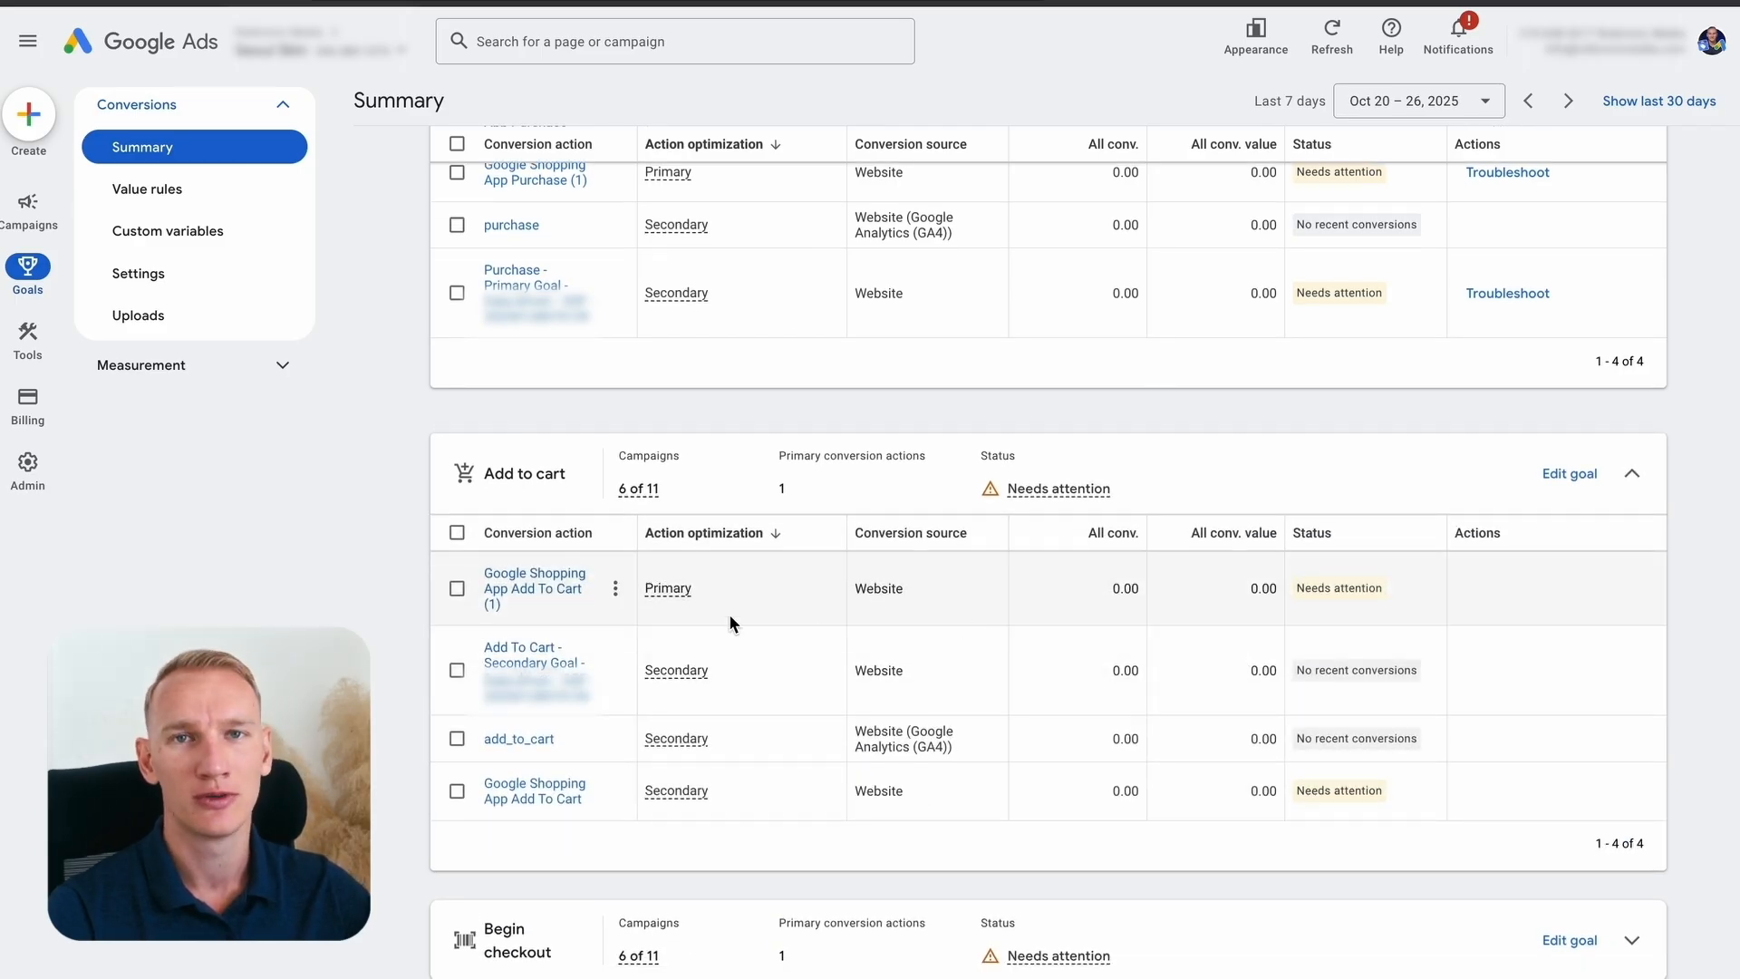
{"action": "scroll", "coordinate": [731, 618], "scroll_direction": "down", "scroll_amount": 1}
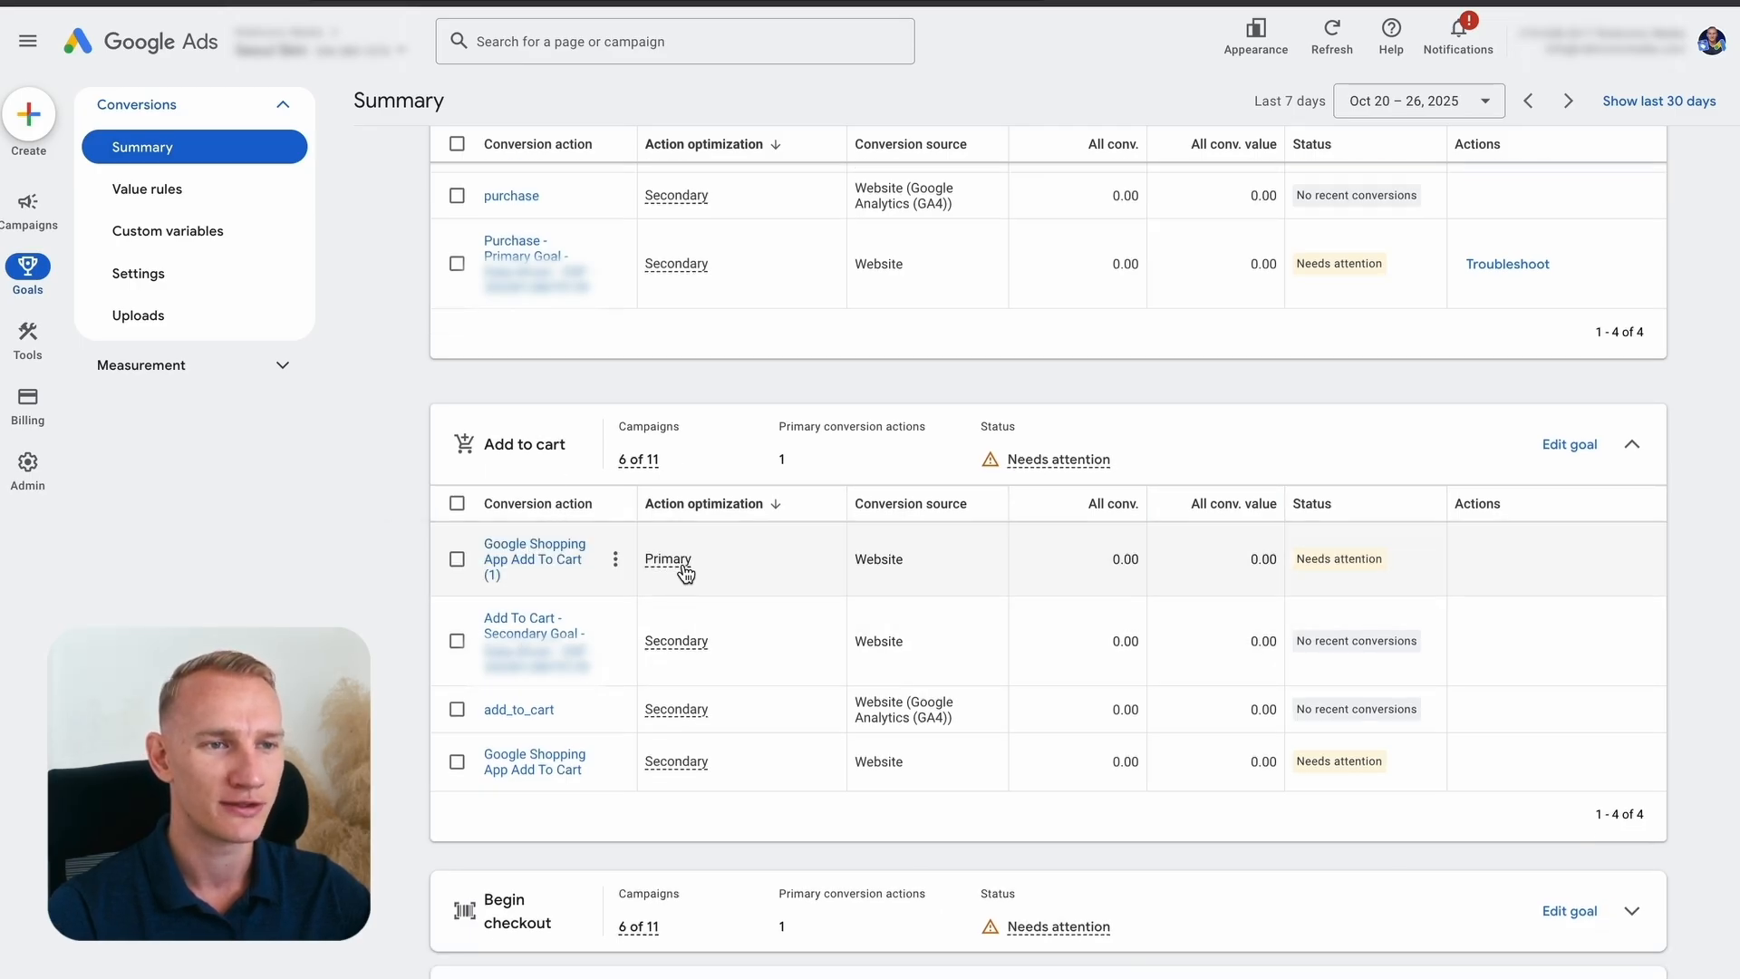
Step: Turn off the account-default setting for the Phone call lead goal and save the goal
{"action": "scroll", "coordinate": [756, 716], "scroll_direction": "down", "scroll_amount": 3}
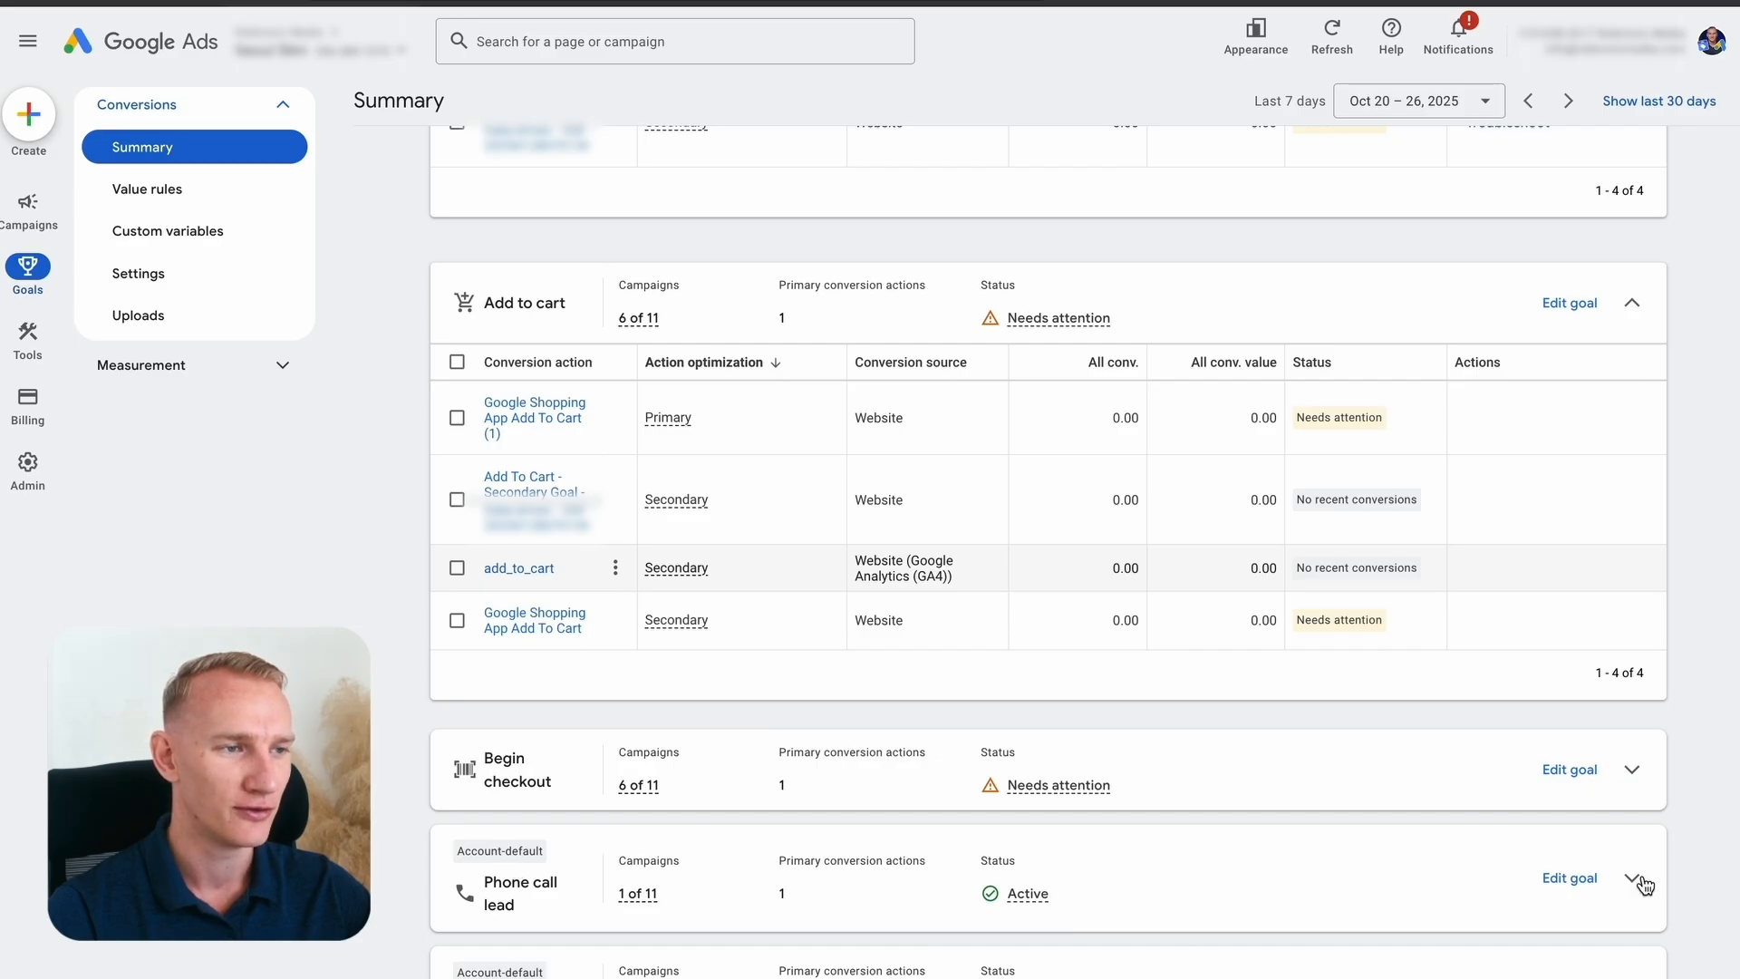
{"action": "left_click", "coordinate": [1581, 884]}
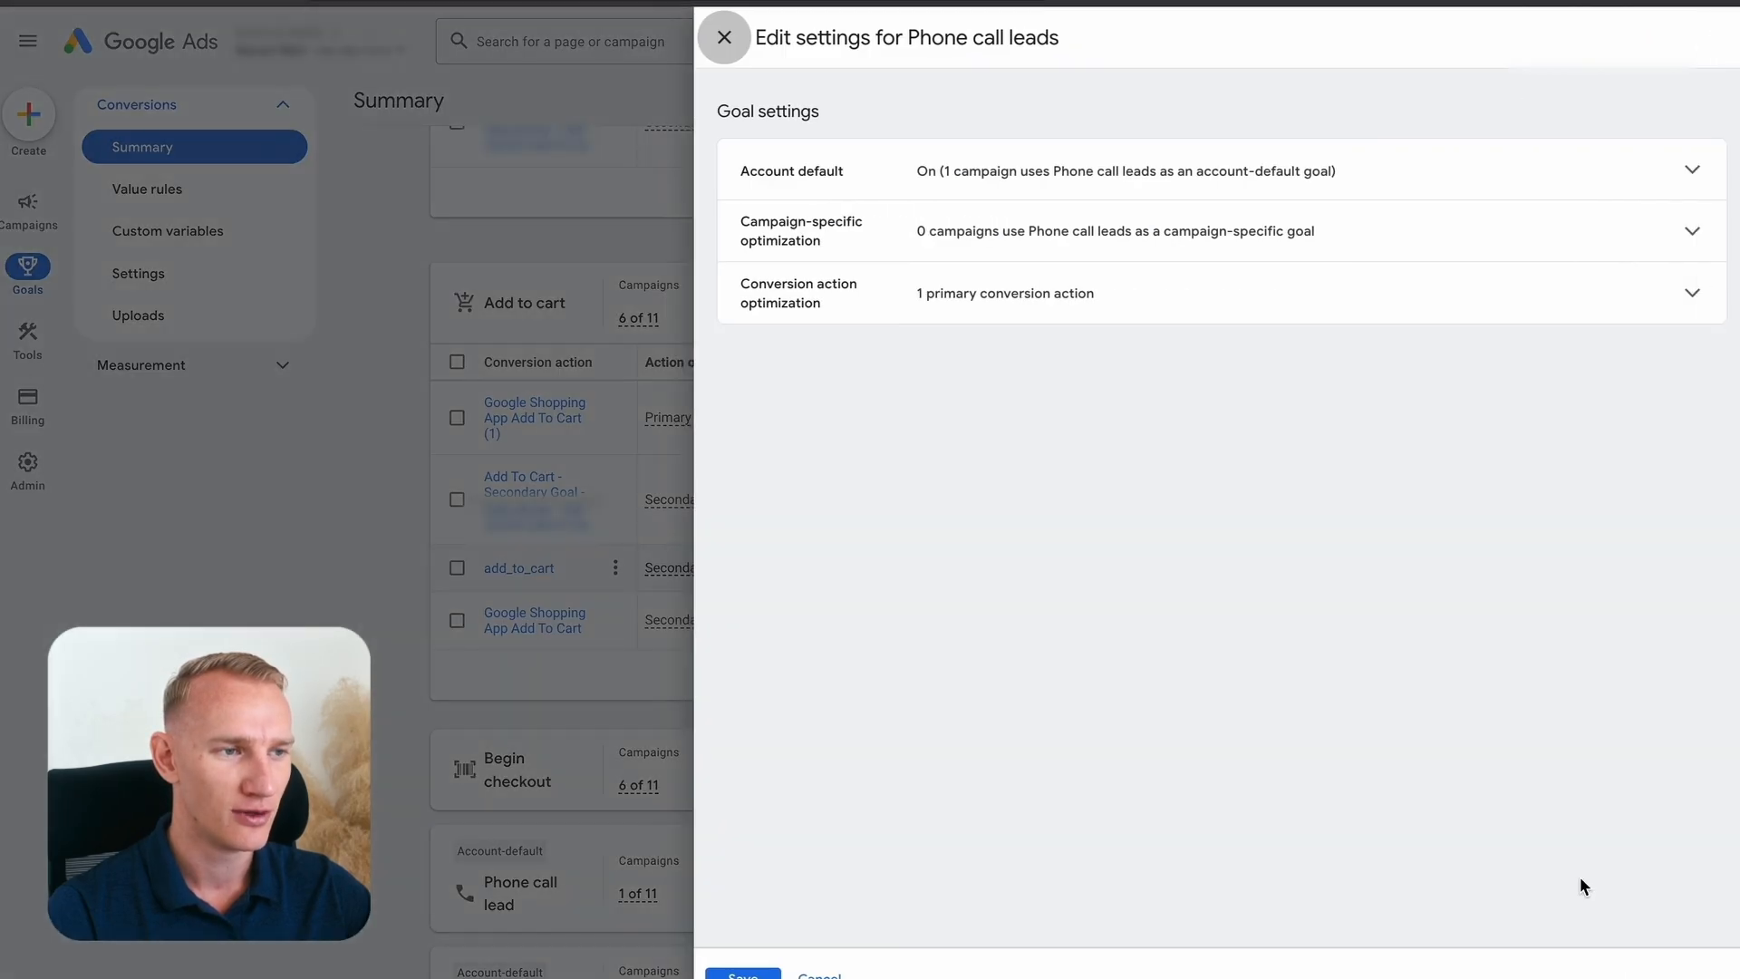
{"action": "left_click", "coordinate": [1157, 186]}
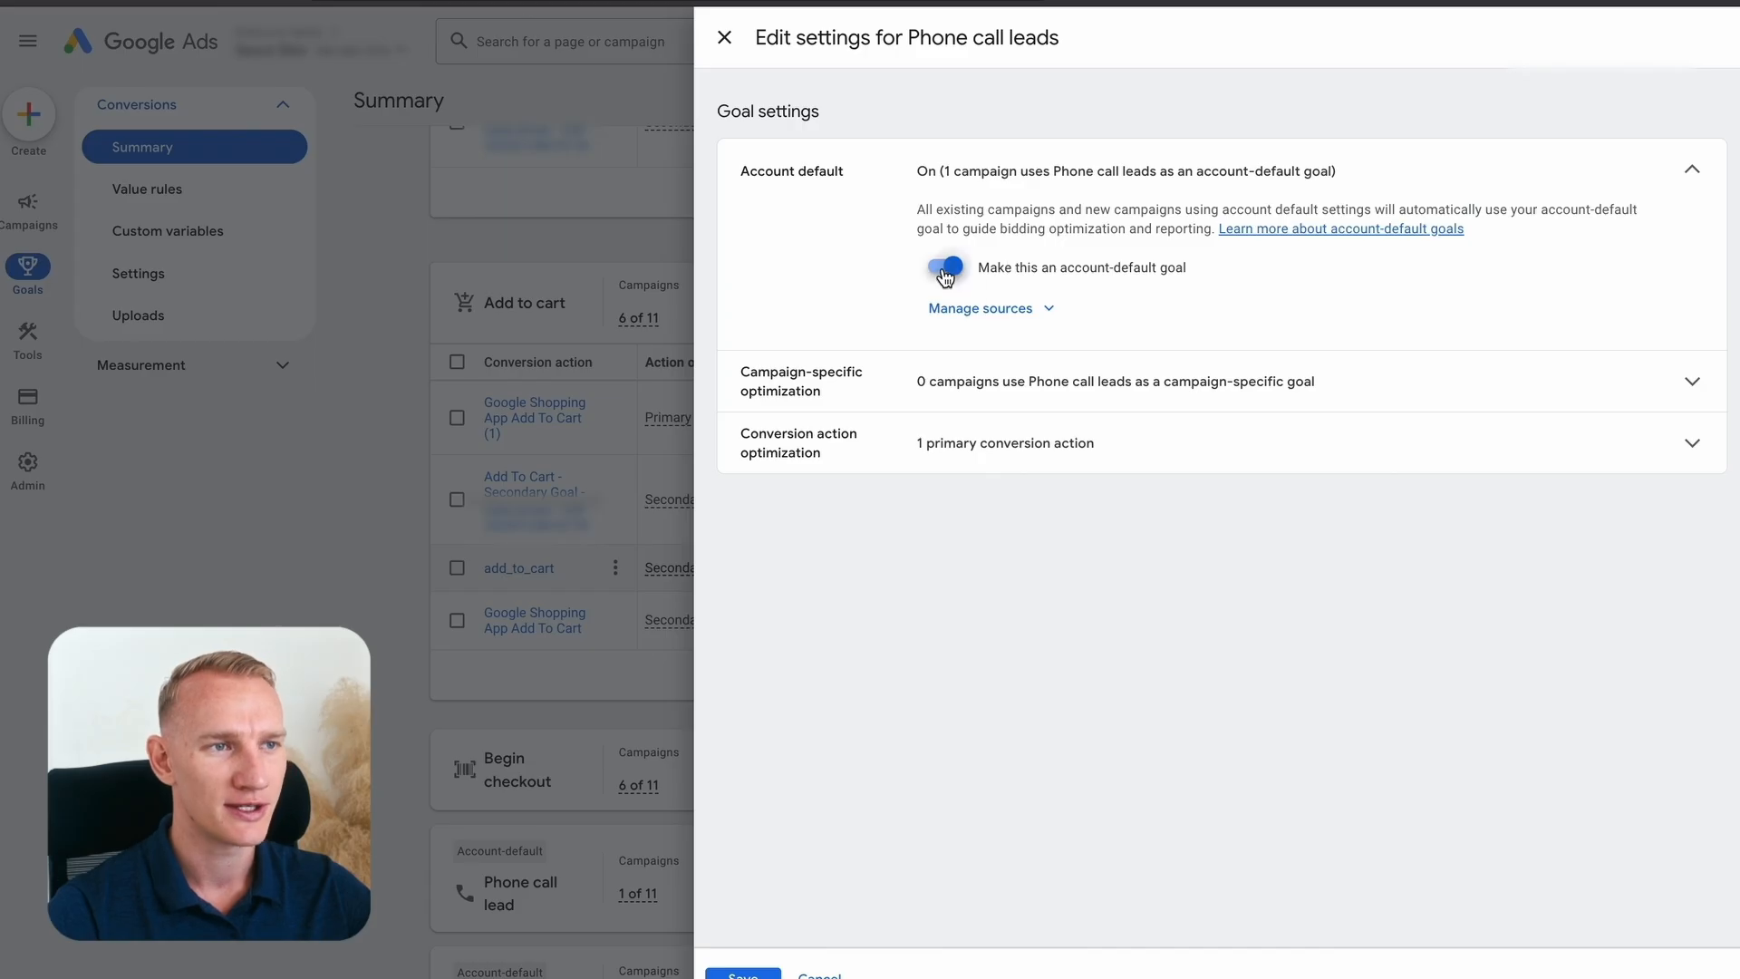
{"action": "left_click", "coordinate": [946, 272]}
{"action": "left_click", "coordinate": [743, 974]}
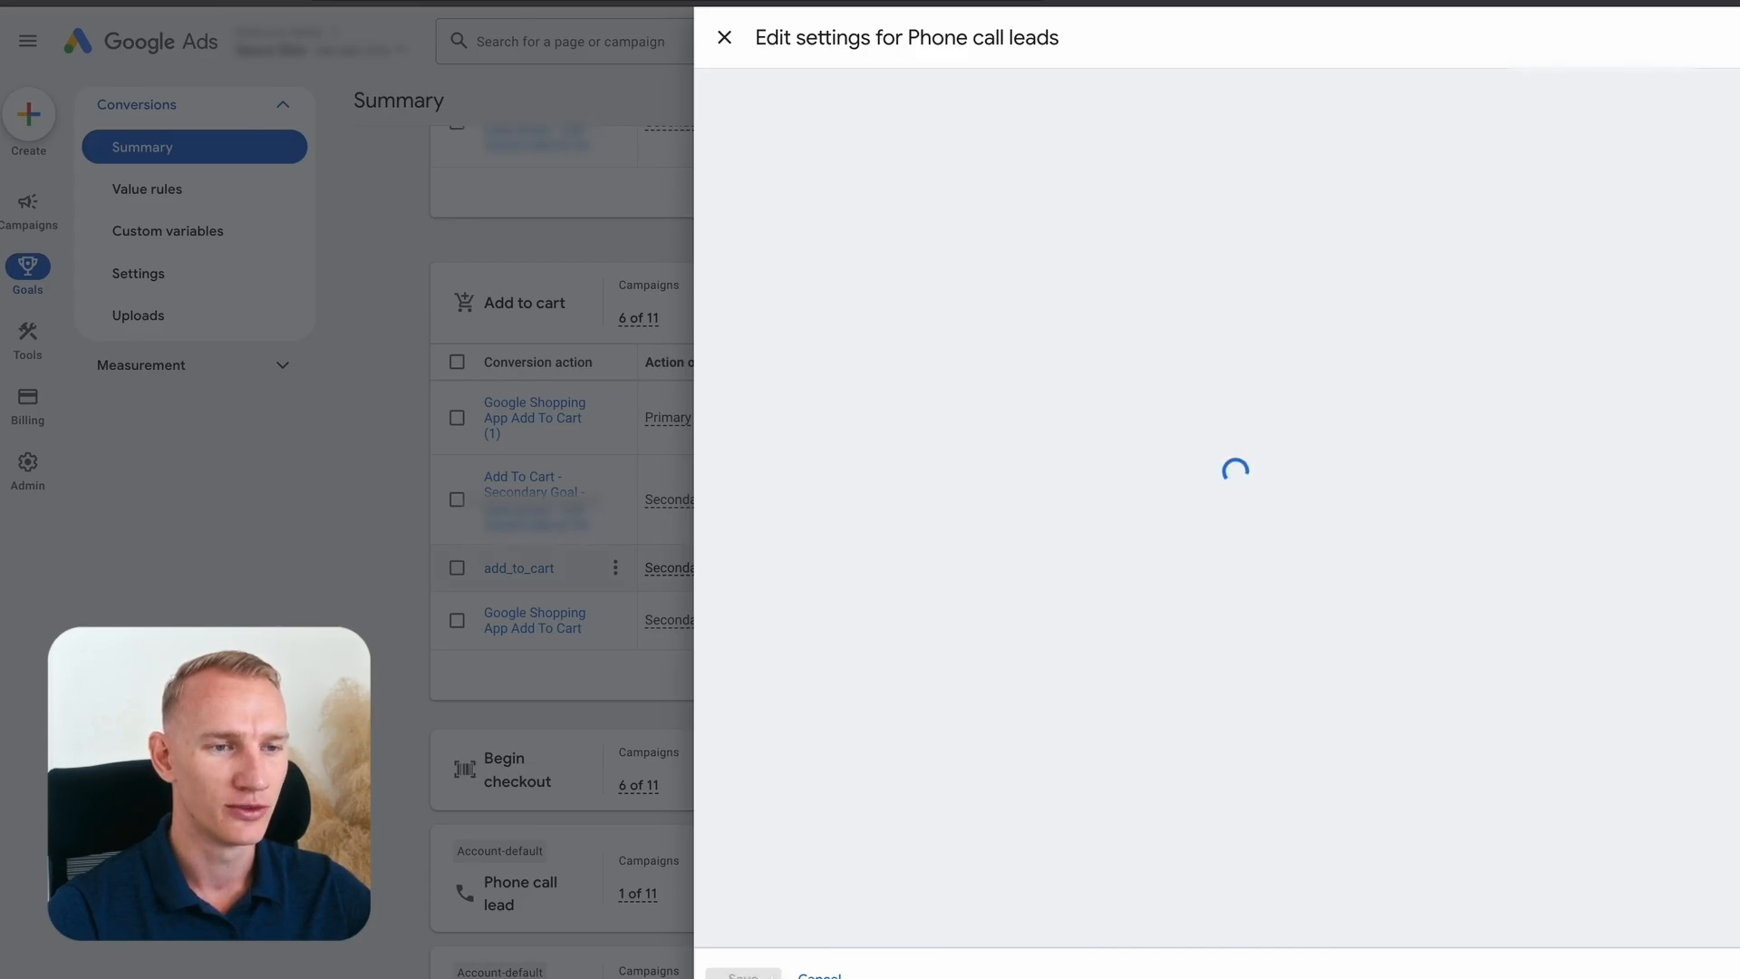
Step: Turn off the account-default setting for the Contact goal and save the goal
{"action": "scroll", "coordinate": [567, 416], "scroll_direction": "up", "scroll_amount": 6}
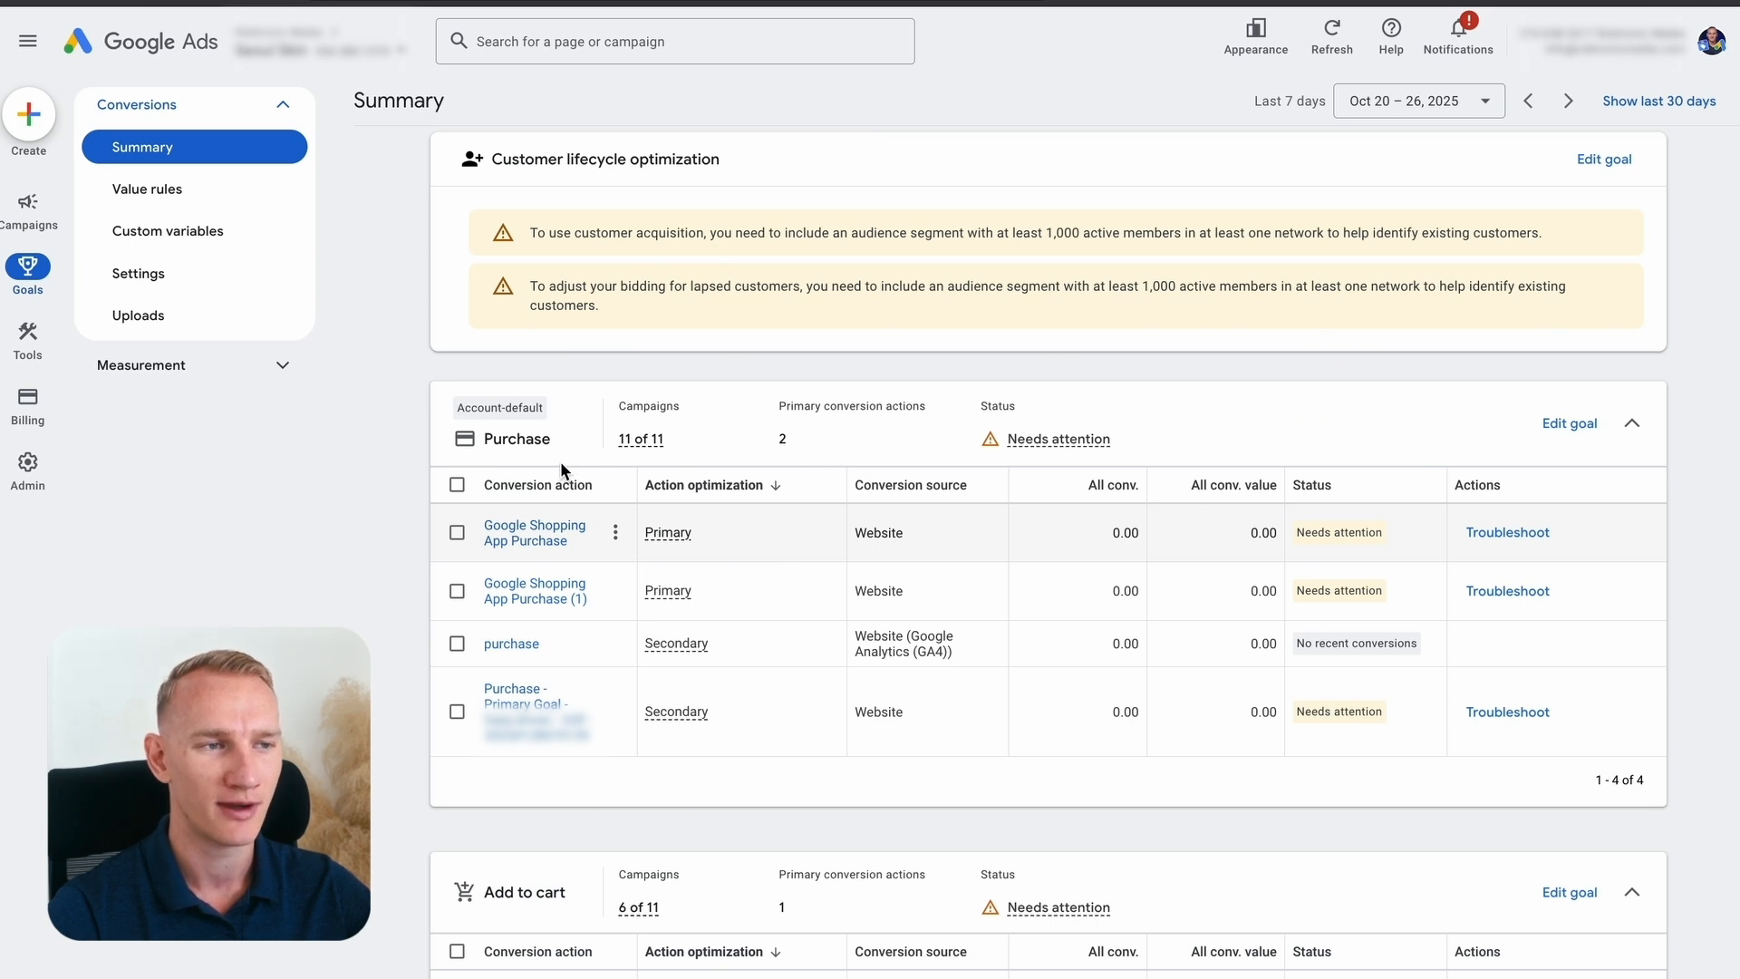
{"action": "scroll", "coordinate": [651, 509], "scroll_direction": "down", "scroll_amount": 5}
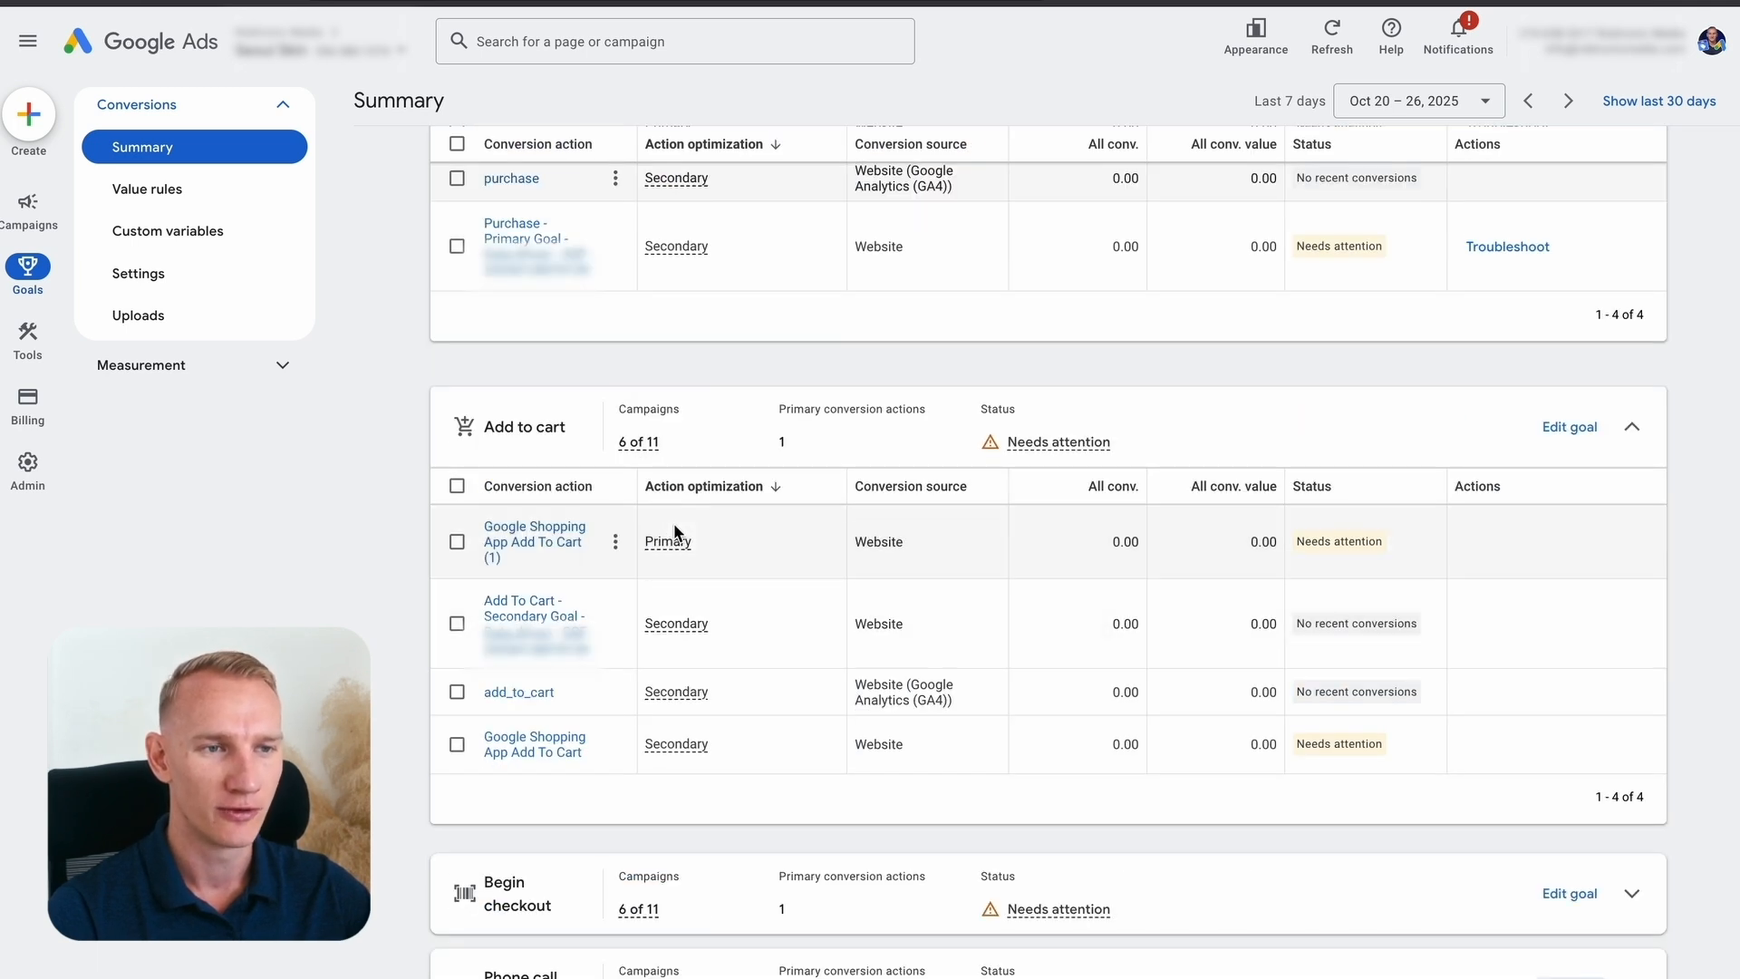
{"action": "scroll", "coordinate": [672, 524], "scroll_direction": "down", "scroll_amount": 2}
{"action": "scroll", "coordinate": [788, 745], "scroll_direction": "down", "scroll_amount": 2}
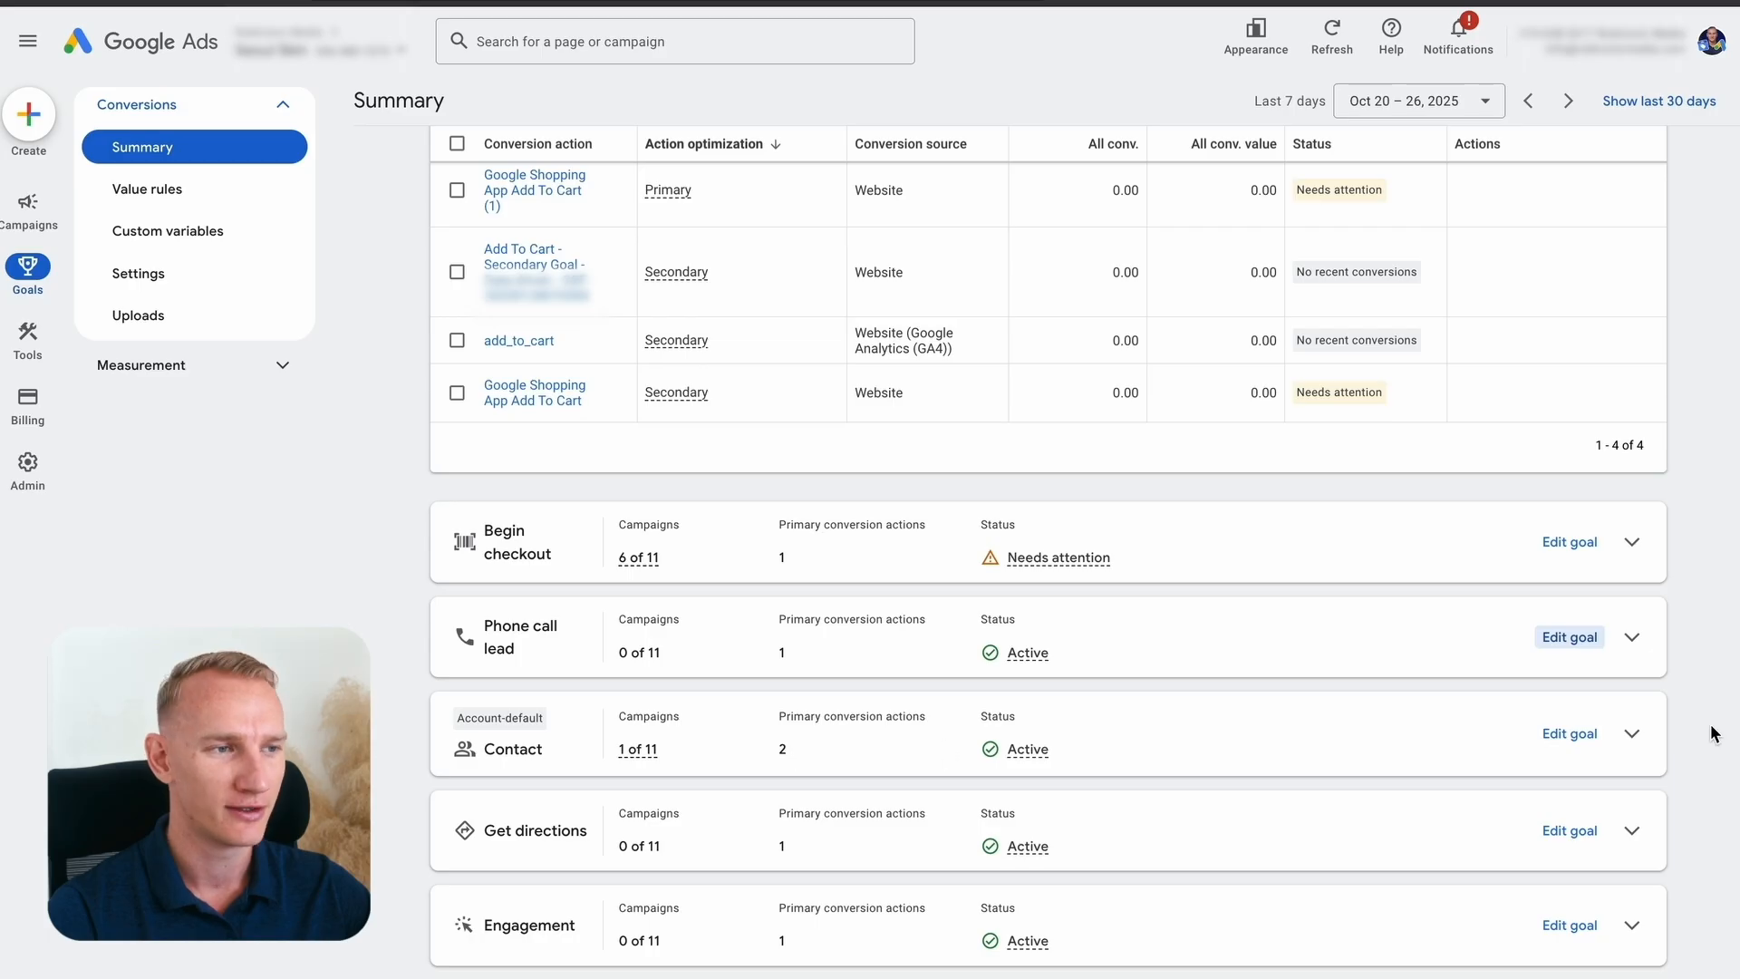
{"action": "left_click", "coordinate": [1578, 736]}
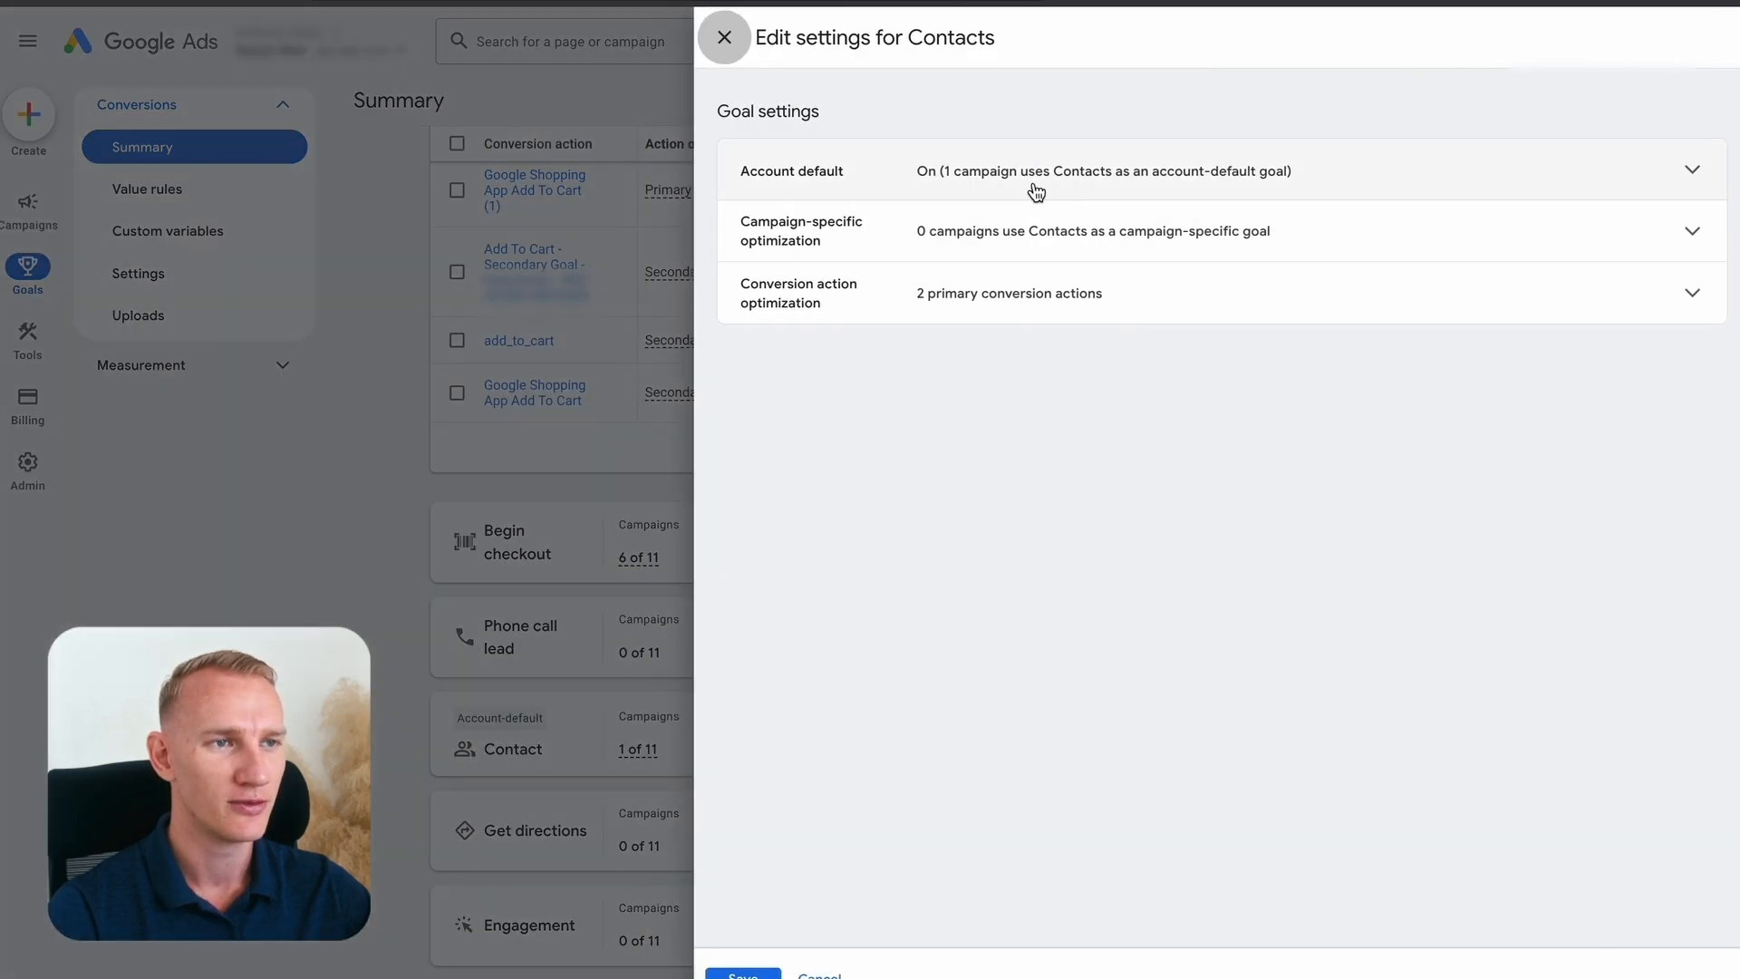
{"action": "left_click", "coordinate": [1033, 184]}
{"action": "left_click", "coordinate": [942, 281]}
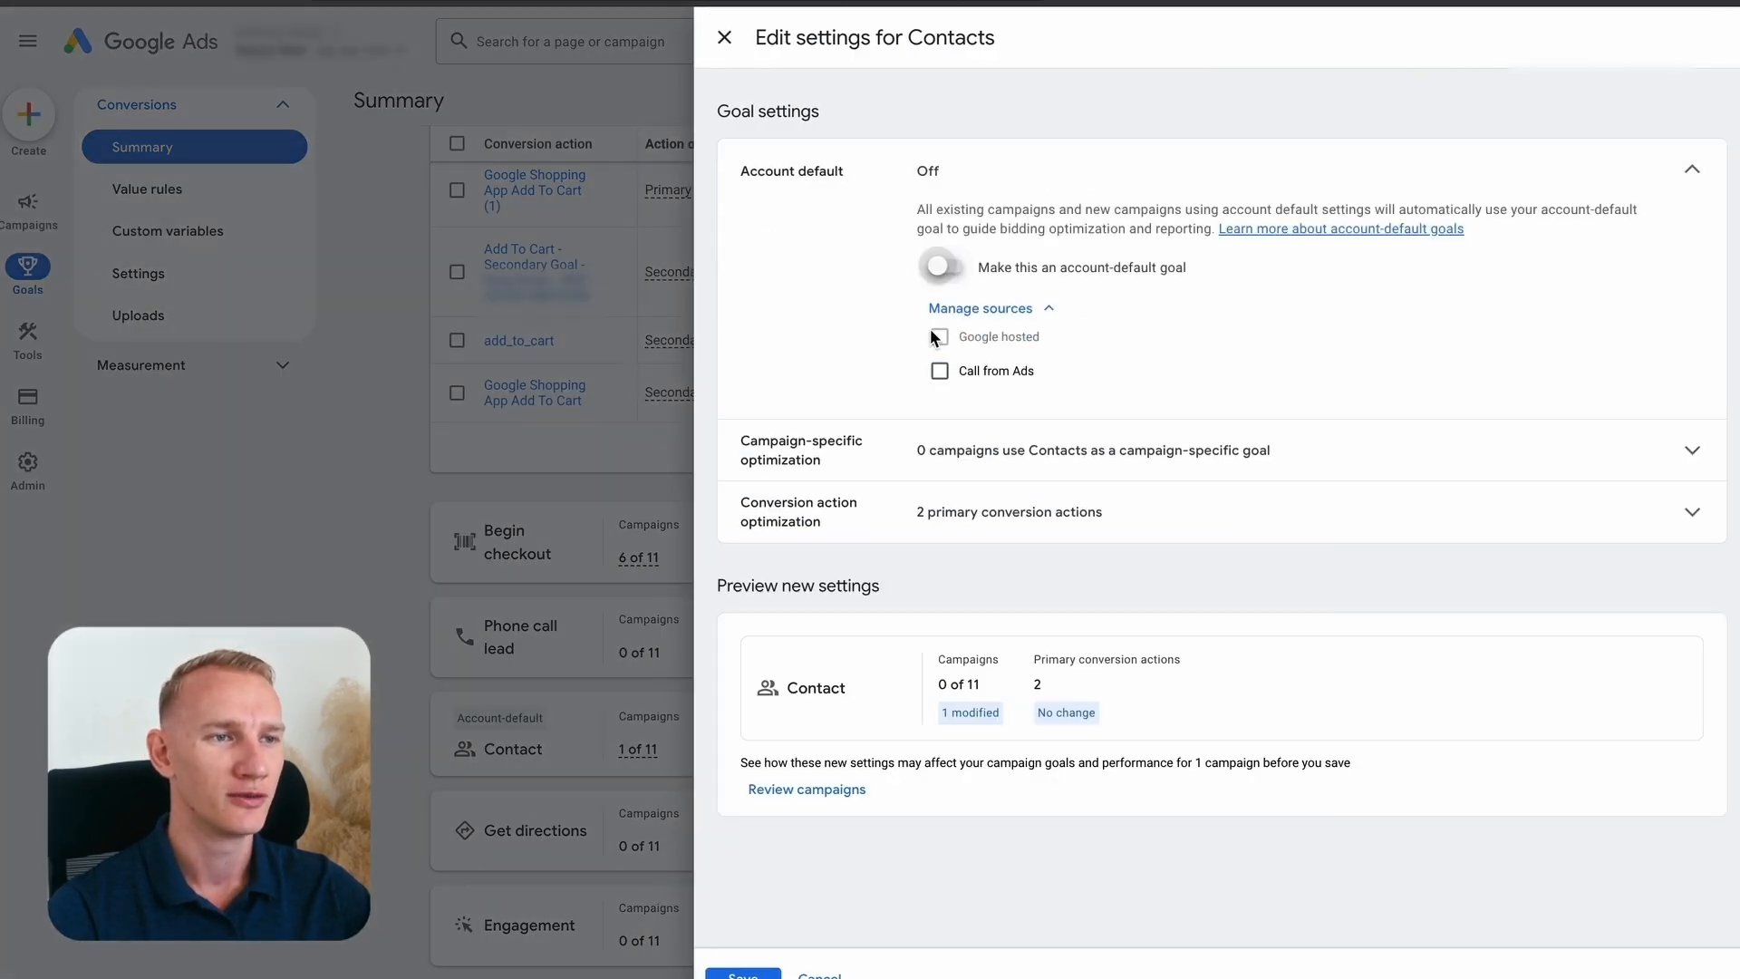
{"action": "left_click", "coordinate": [762, 975]}
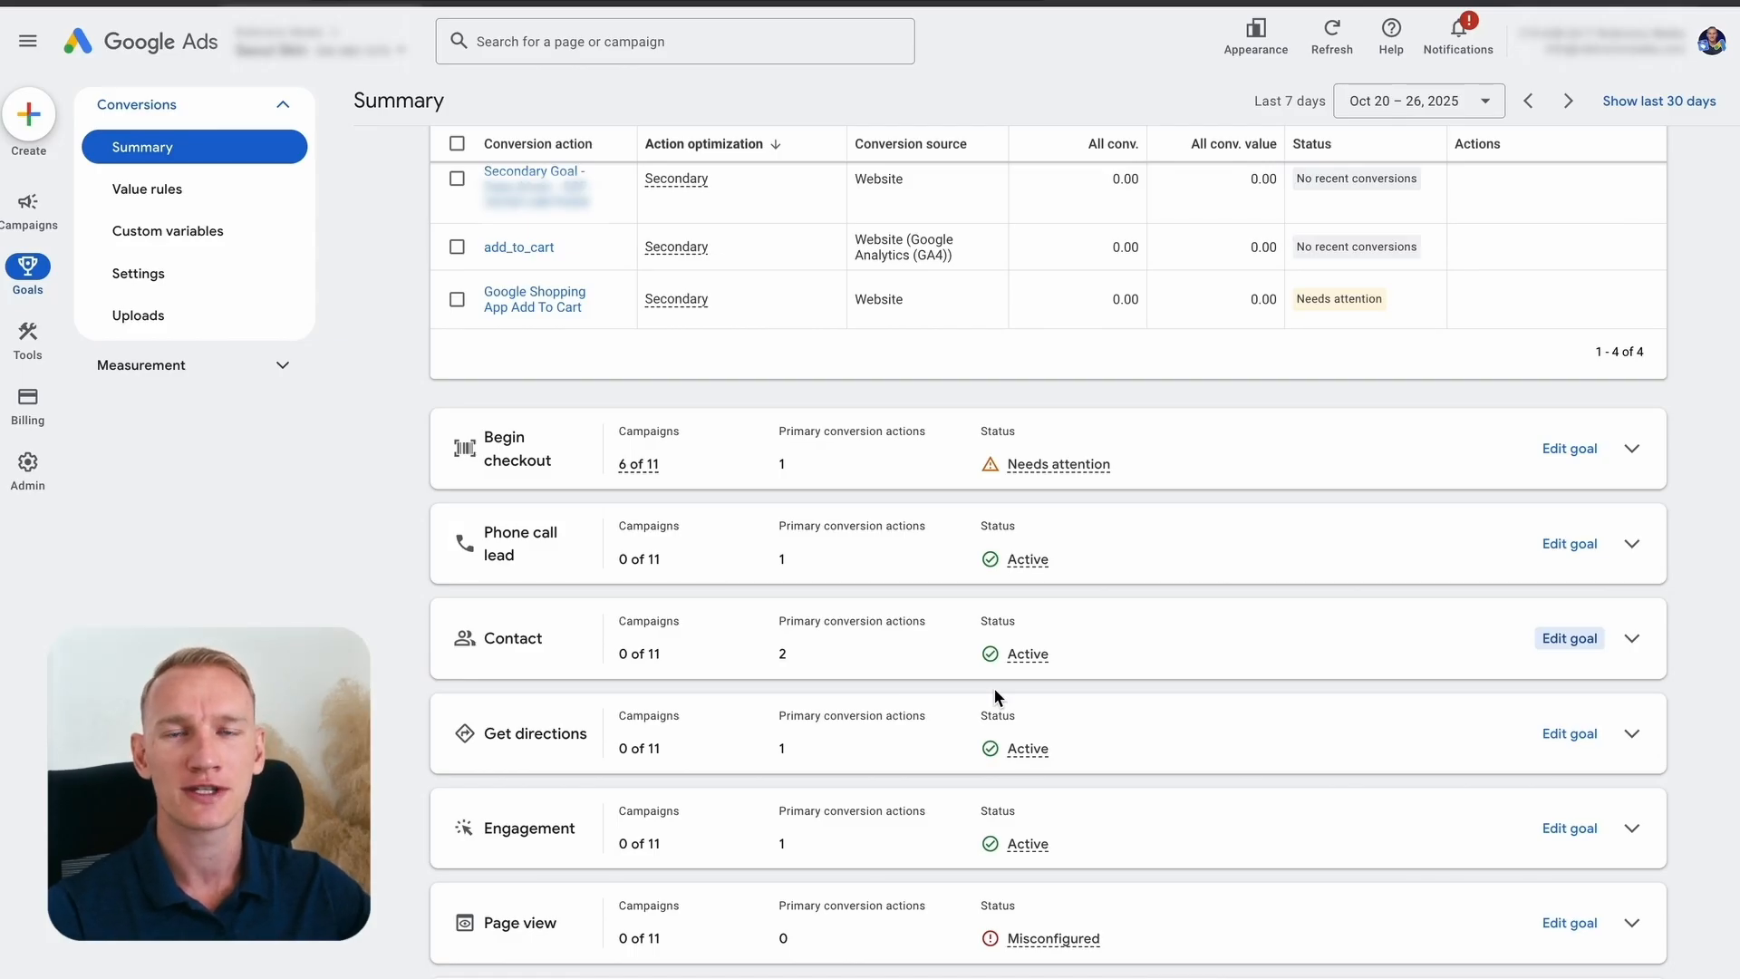
Step: Examine the remaining goals and the conversion actions under Begin checkout and Phone call lead
{"action": "scroll", "coordinate": [994, 692], "scroll_direction": "down", "scroll_amount": 2}
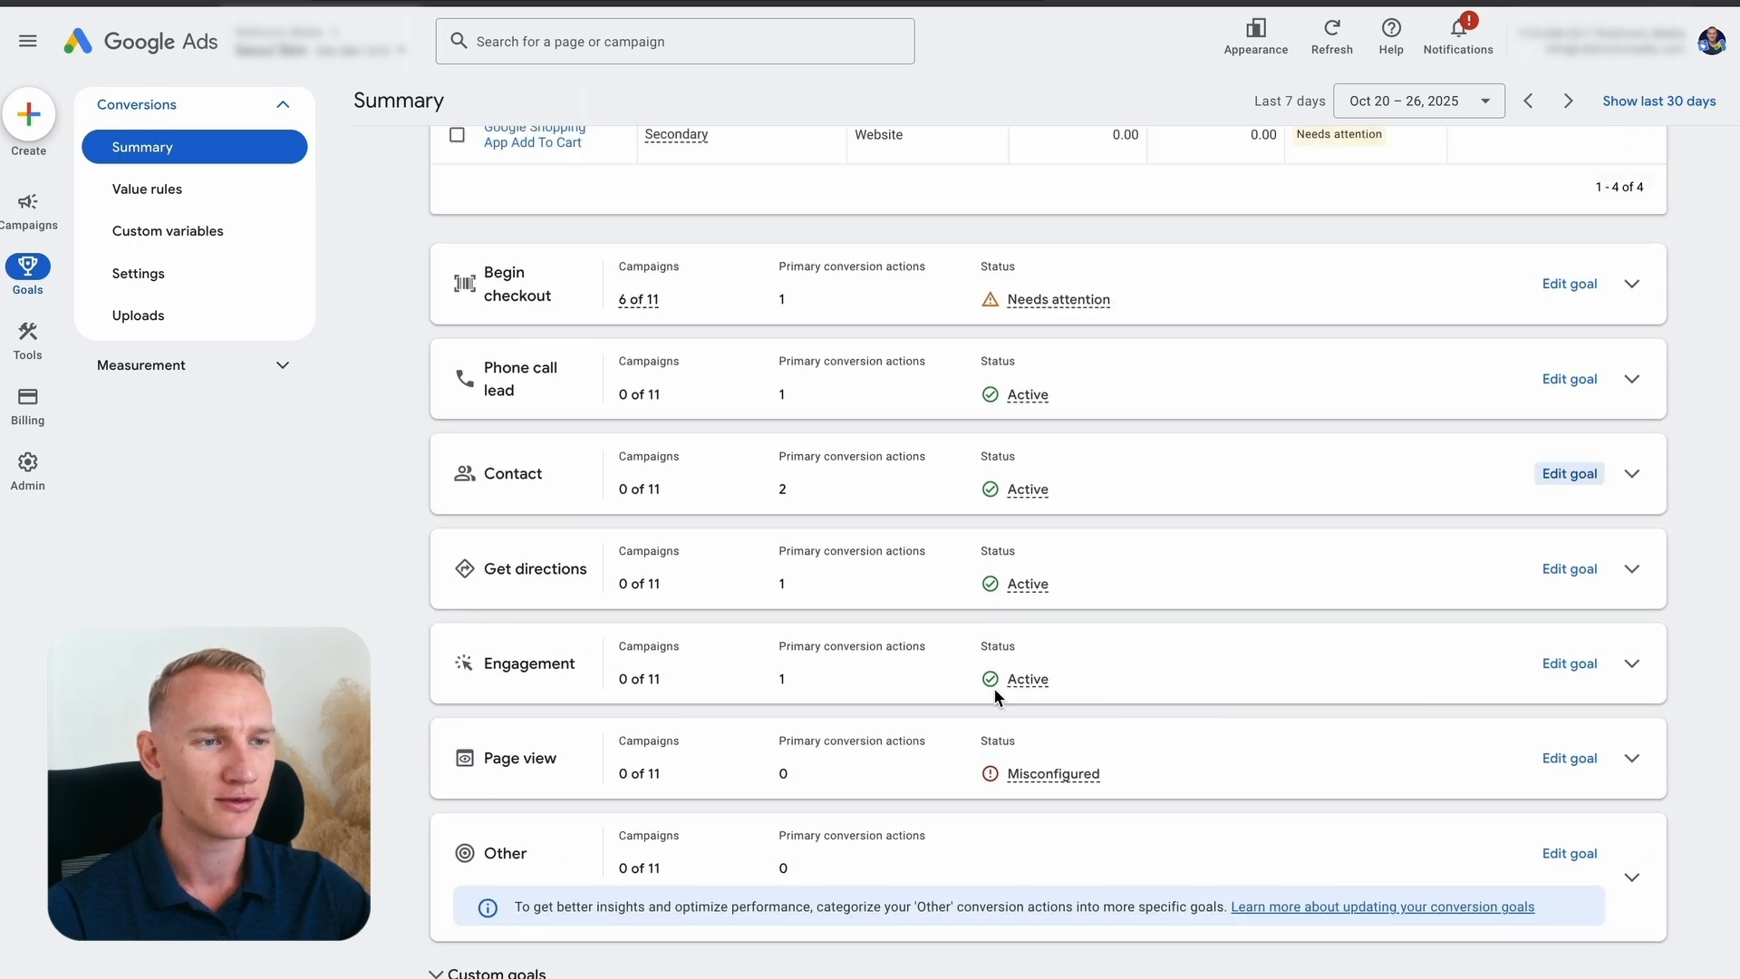
{"action": "scroll", "coordinate": [993, 687], "scroll_direction": "up", "scroll_amount": 2}
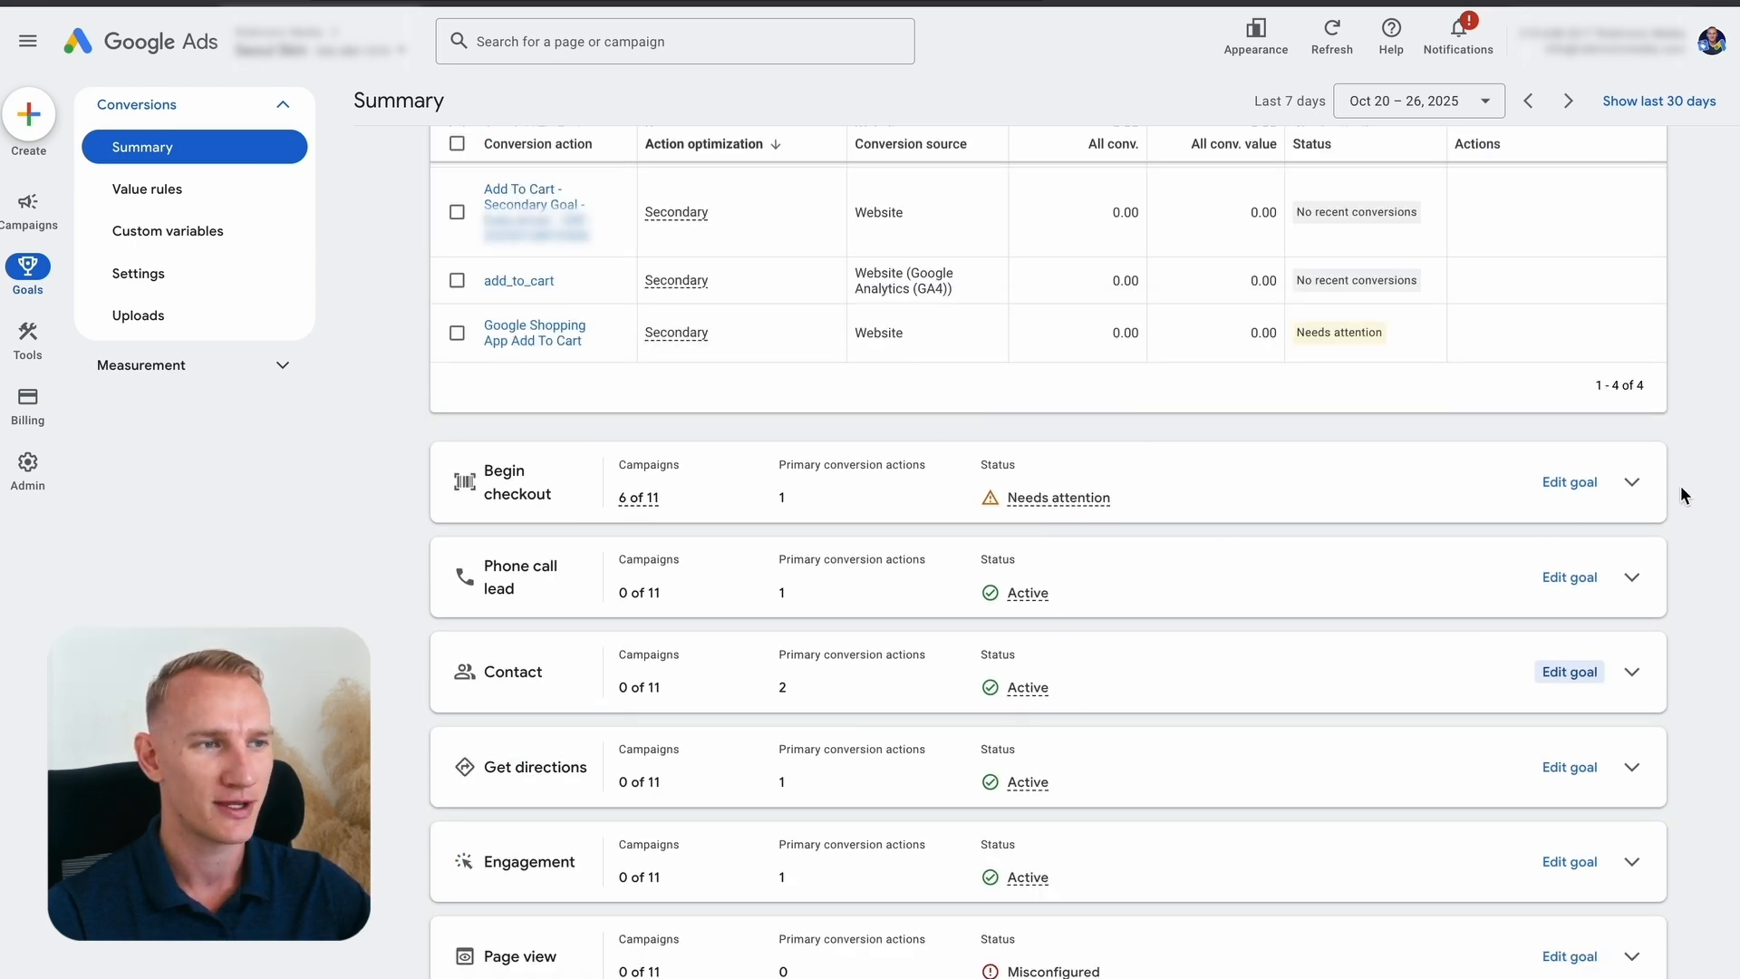
{"action": "left_click", "coordinate": [1633, 483]}
{"action": "scroll", "coordinate": [1539, 771], "scroll_direction": "down", "scroll_amount": 2}
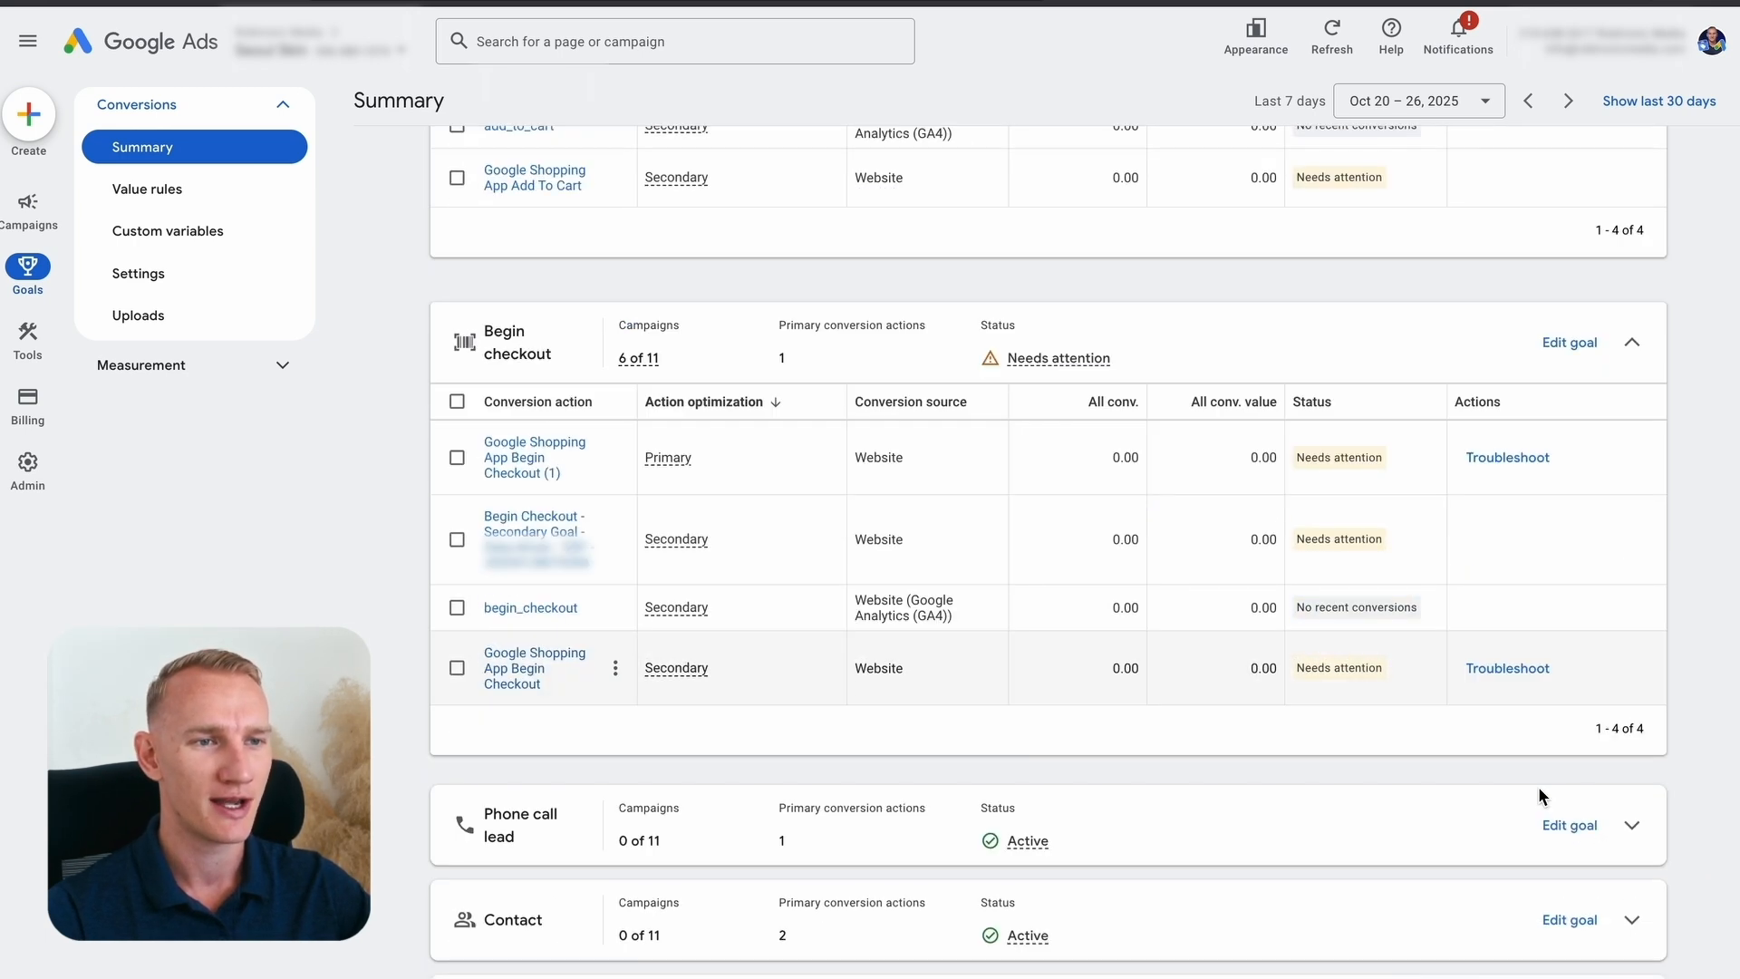
{"action": "left_click", "coordinate": [1631, 821]}
{"action": "scroll", "coordinate": [715, 748], "scroll_direction": "down", "scroll_amount": 2}
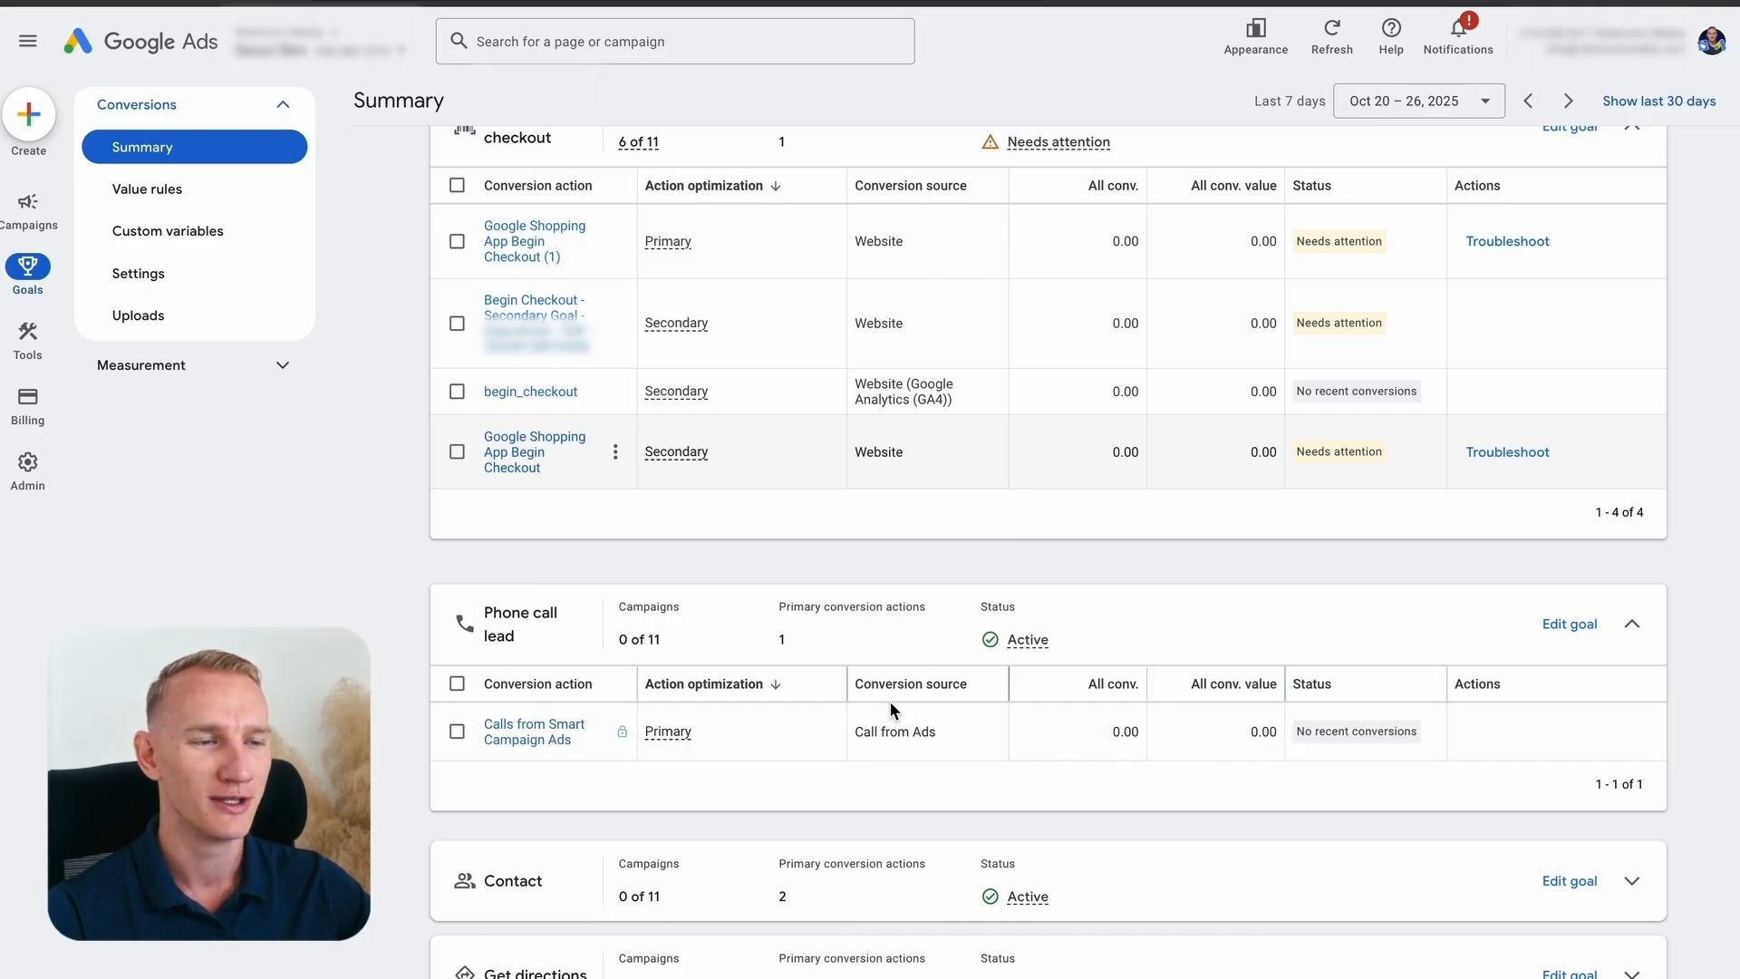
{"action": "scroll", "coordinate": [886, 703], "scroll_direction": "up", "scroll_amount": 1}
{"action": "scroll", "coordinate": [886, 703], "scroll_direction": "up", "scroll_amount": 1}
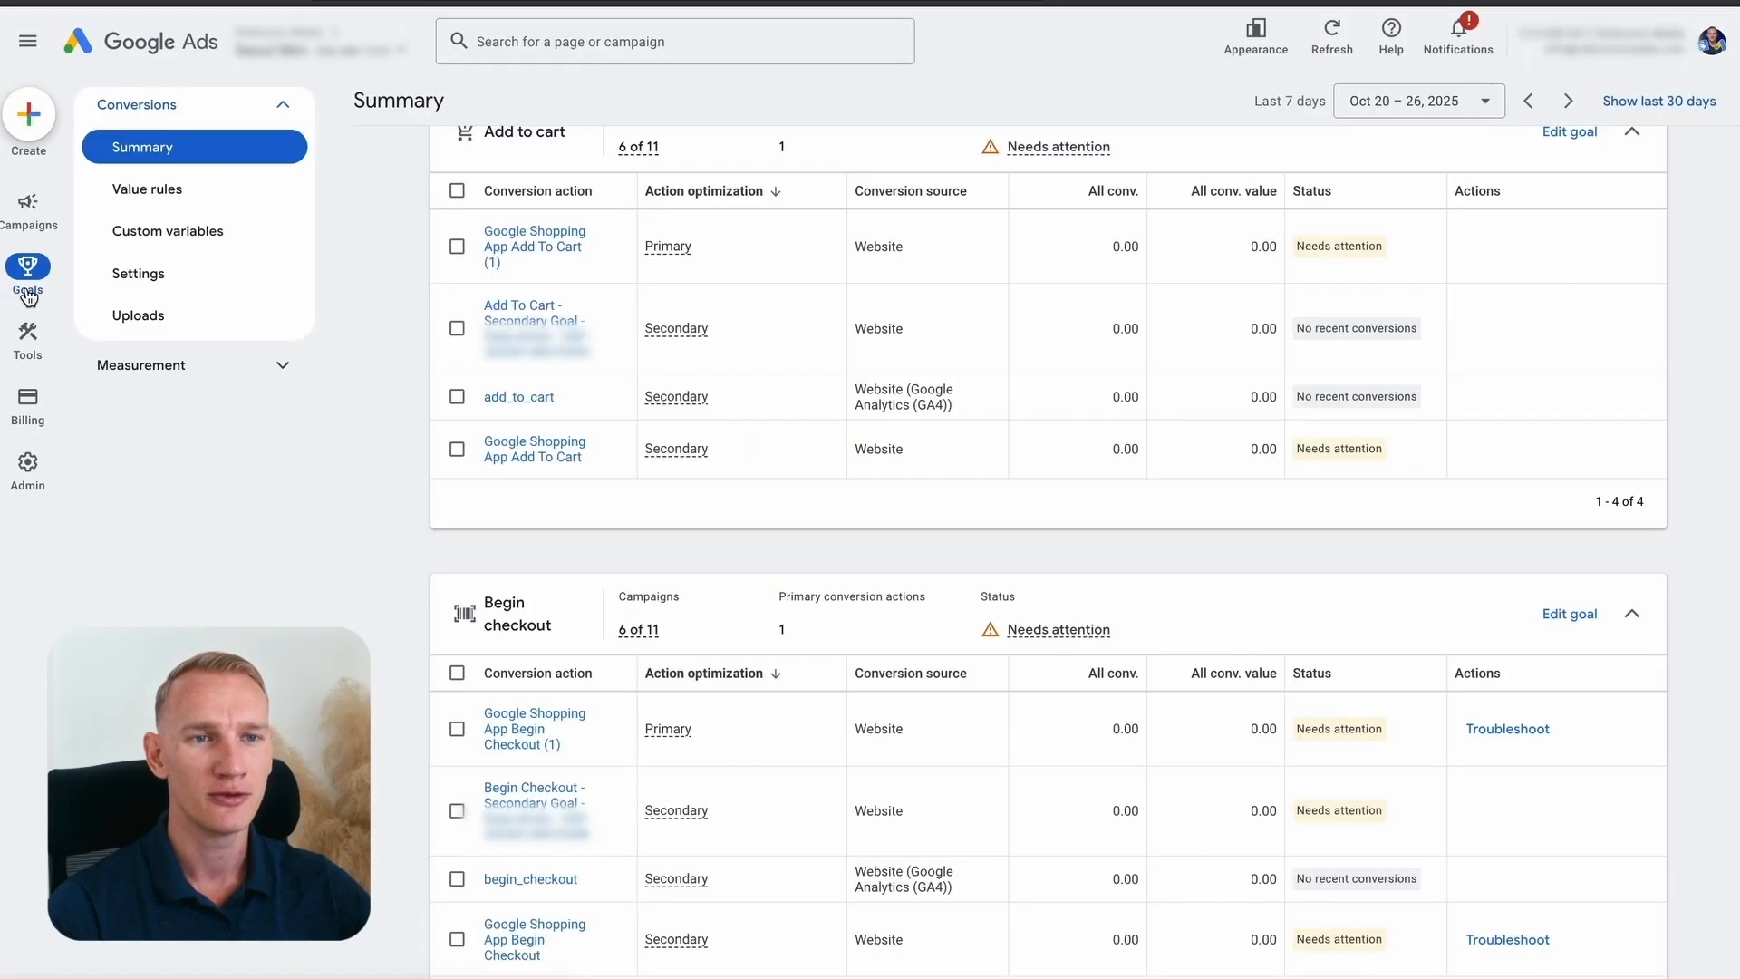
Step: Open the excluded placements in the content suitability settings and expand the Apple App Store app categories
{"action": "mouse_move", "coordinate": [36, 326]}
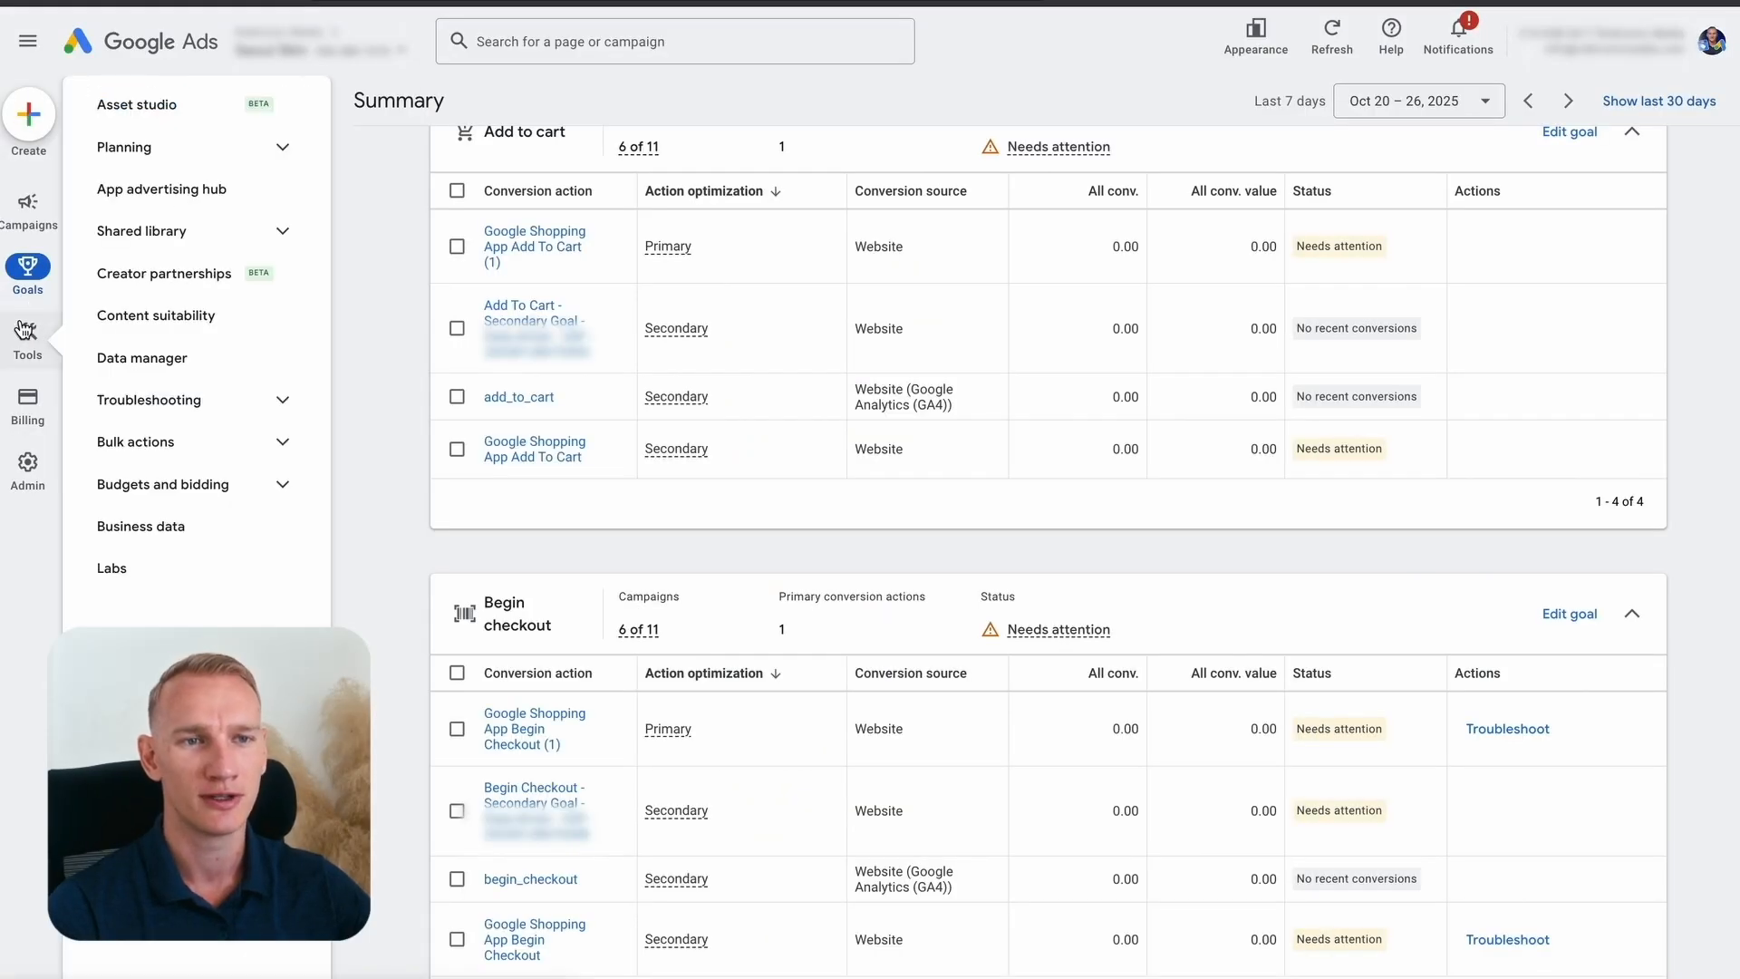
{"action": "left_click", "coordinate": [198, 327]}
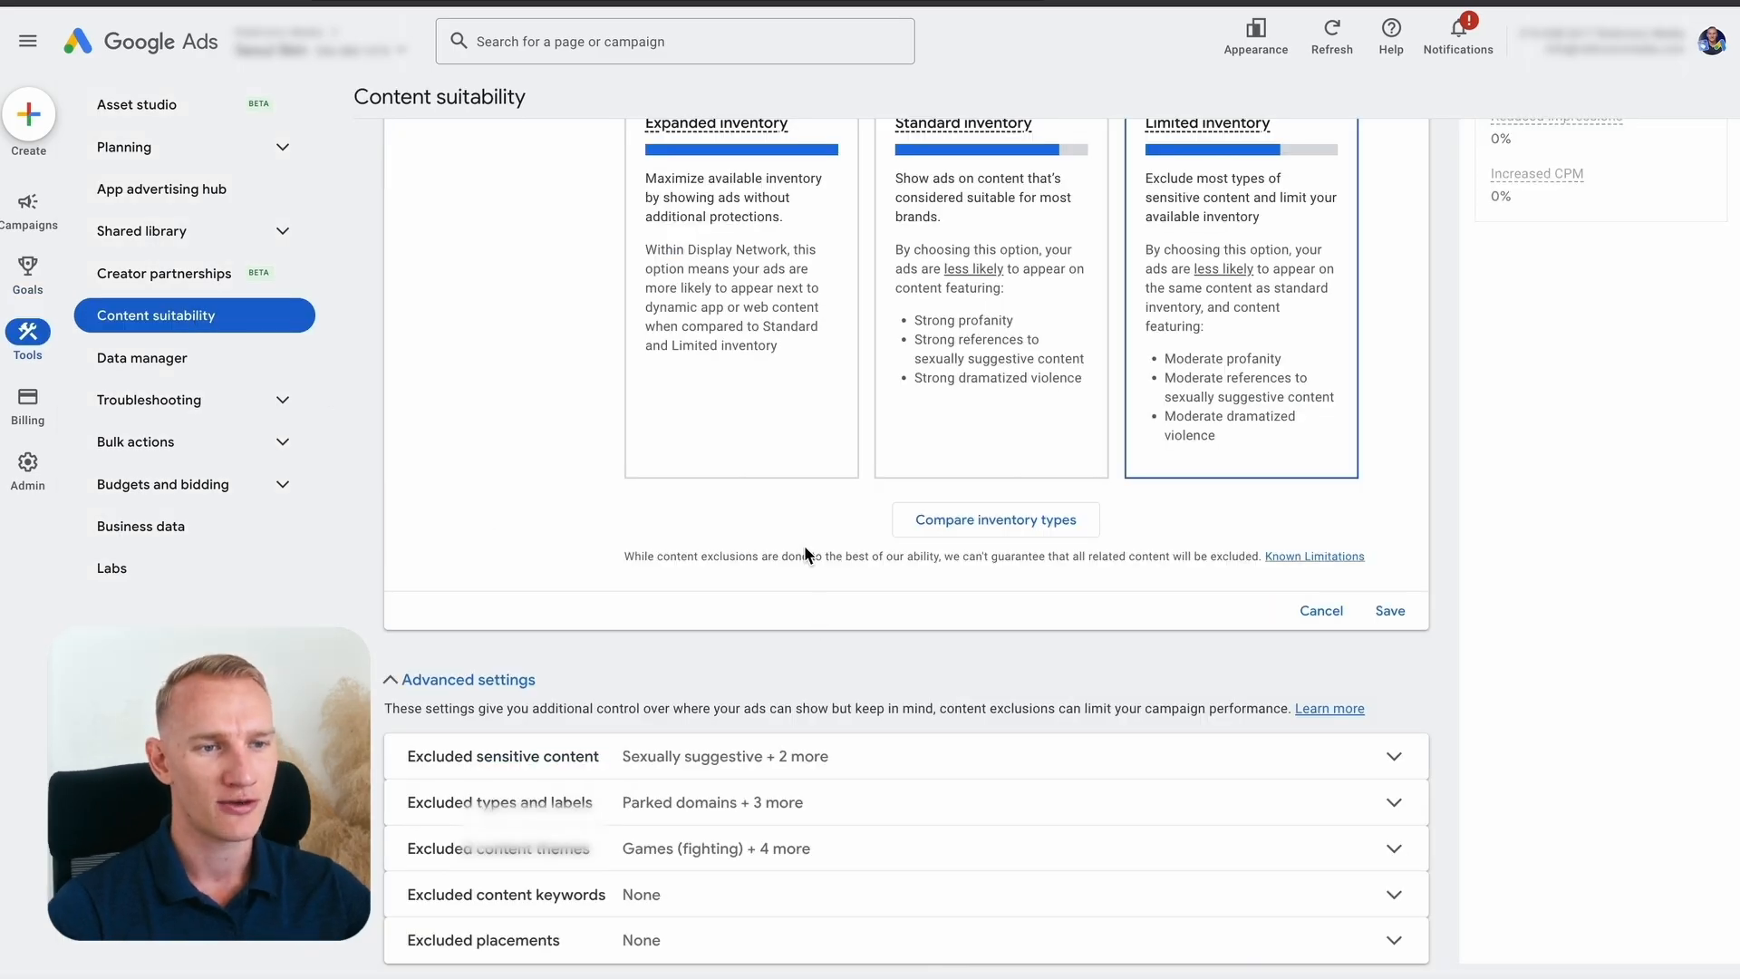
{"action": "left_click", "coordinate": [665, 942]}
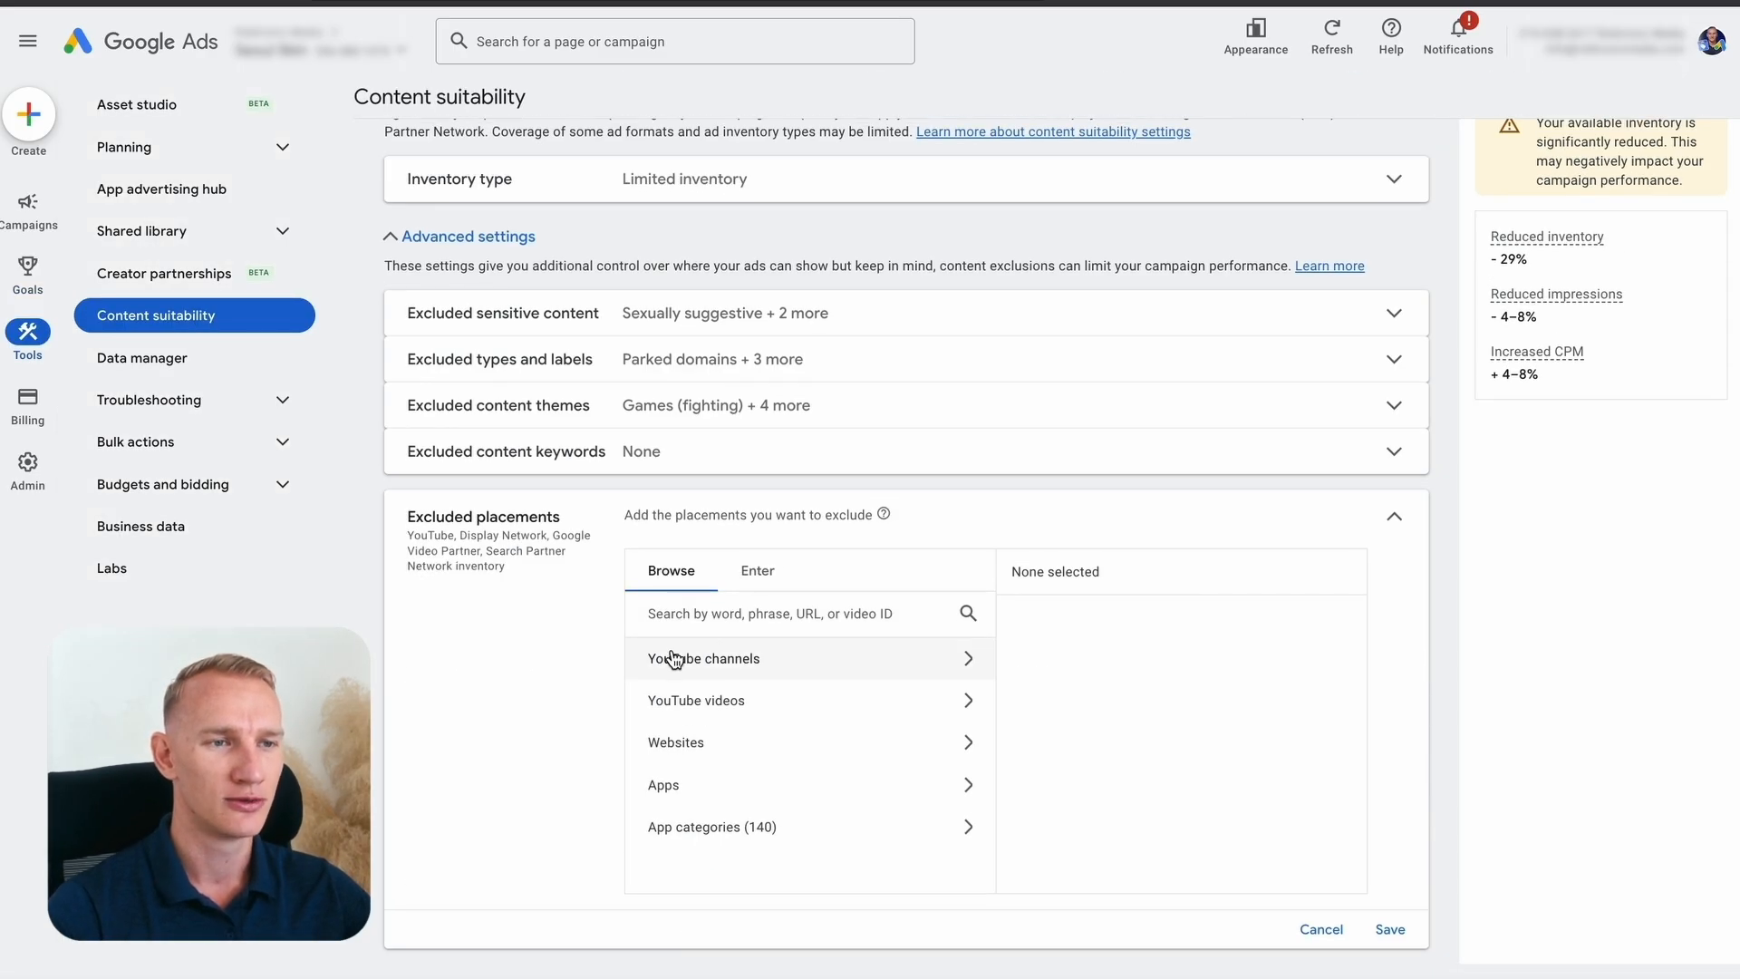
{"action": "left_click", "coordinate": [775, 829]}
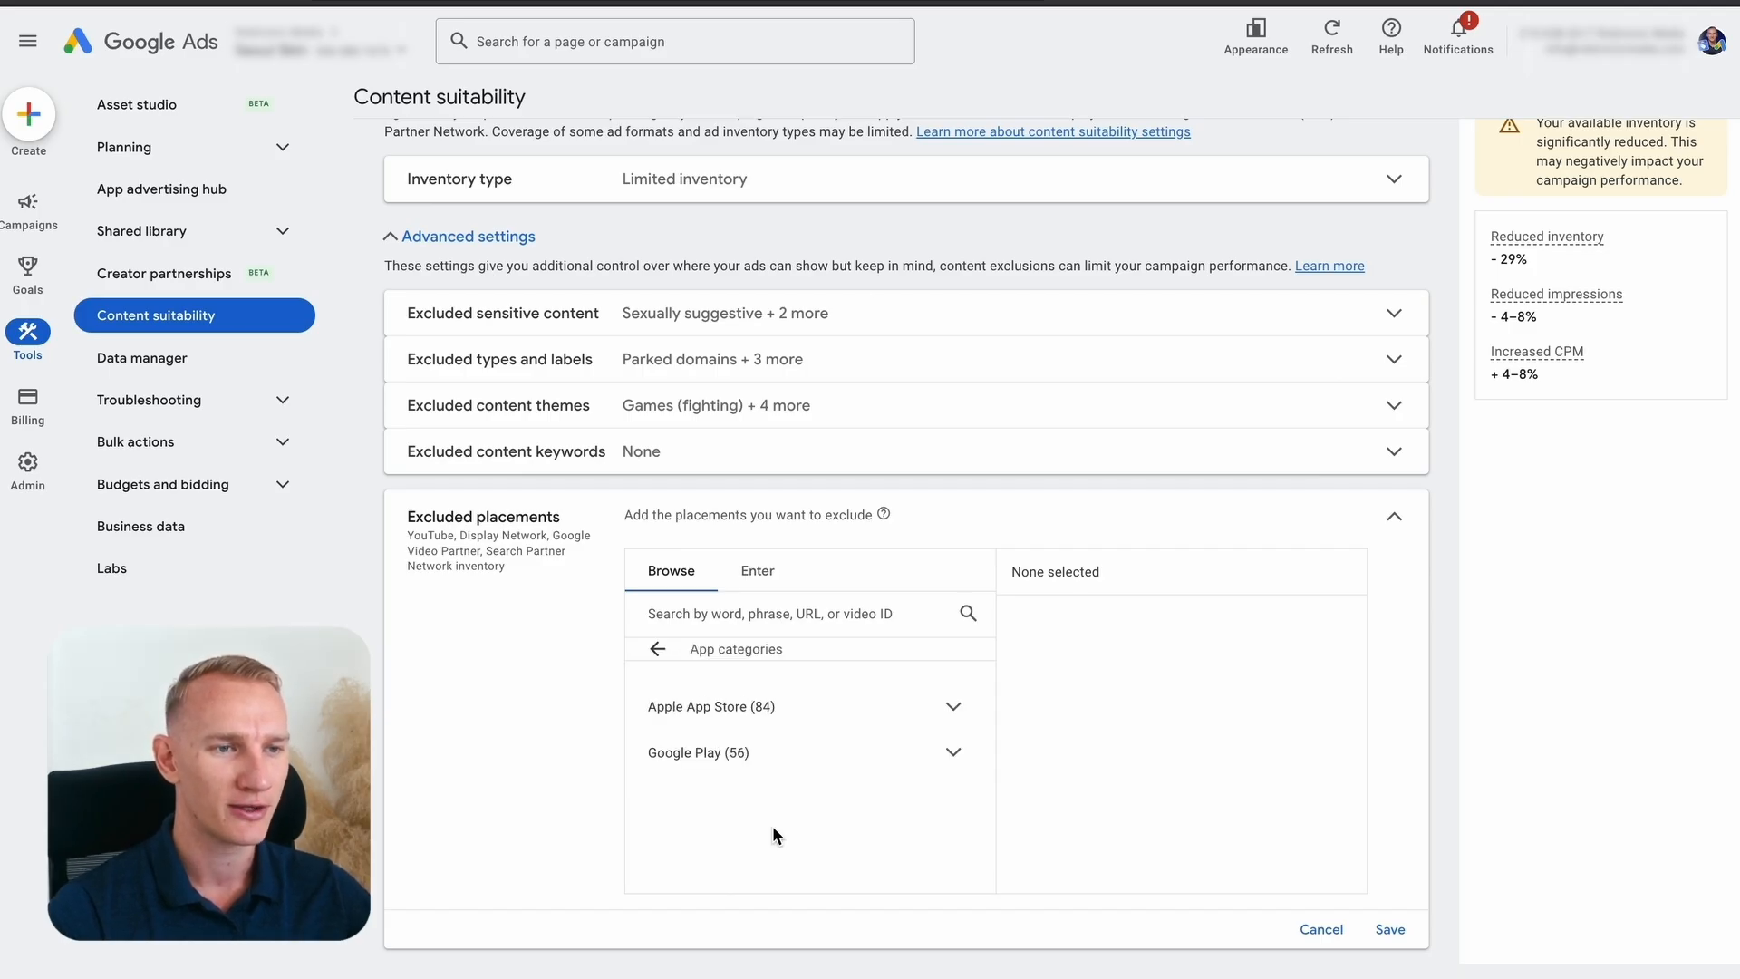
{"action": "left_click", "coordinate": [843, 714]}
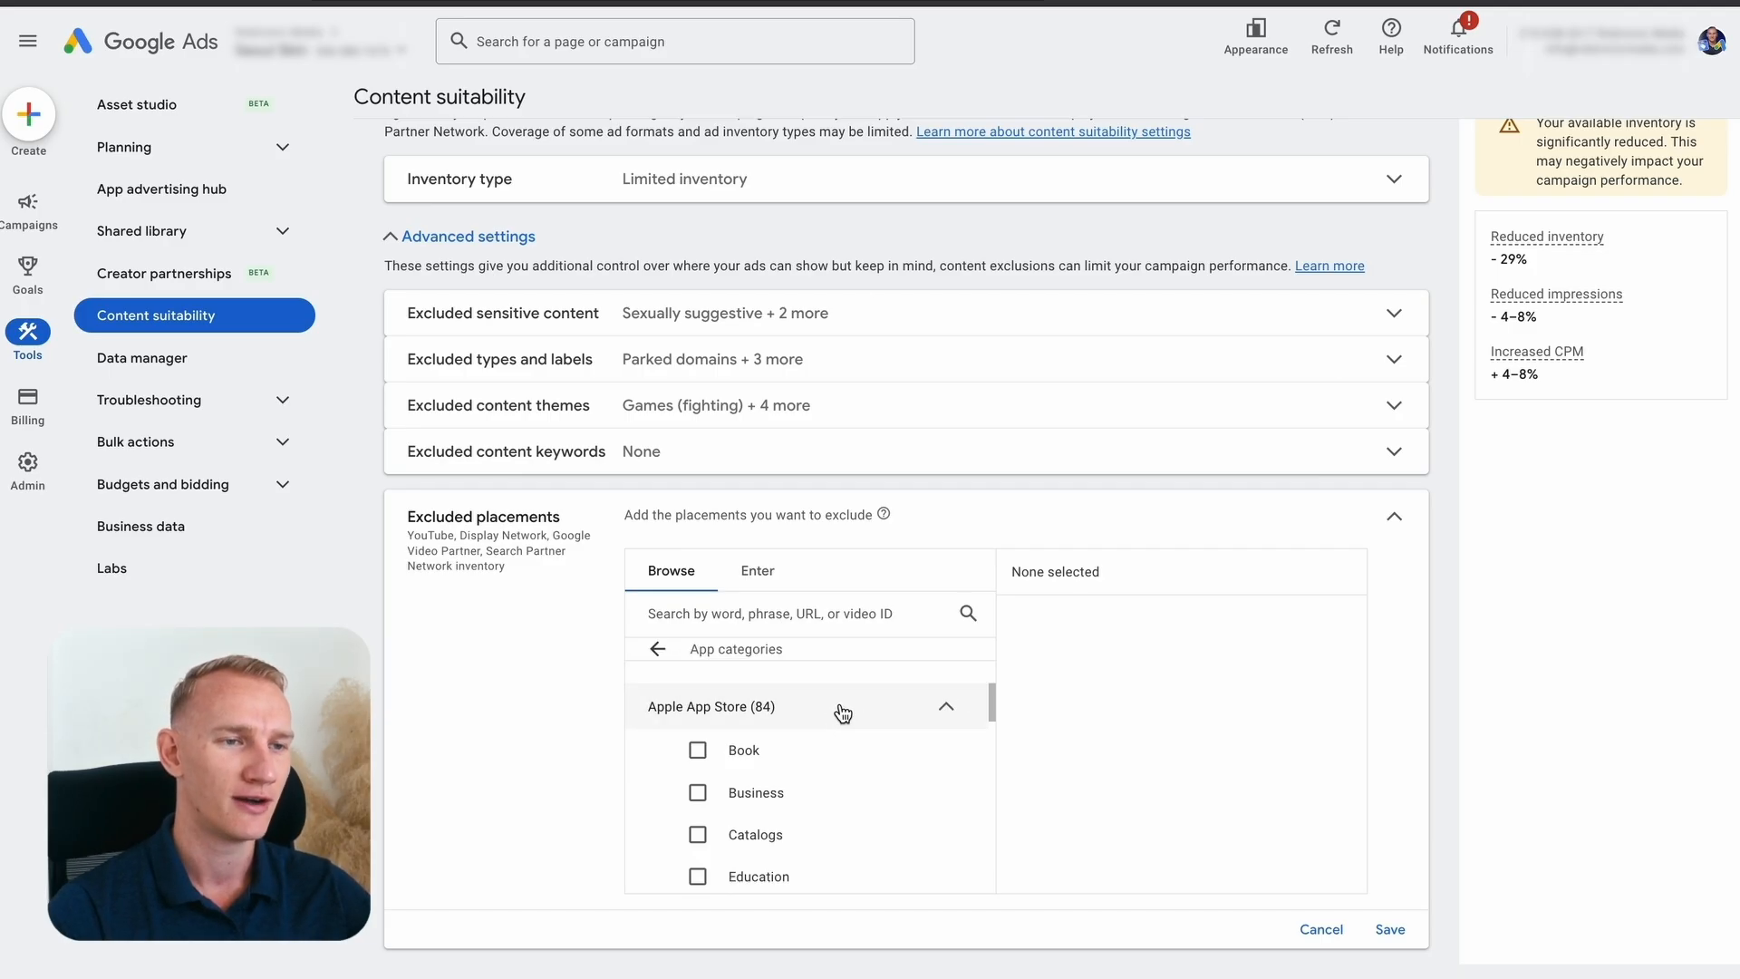
Step: Exclude the Apple App Store categories Book, Business, Catalogs, Education, Entertainment and Finance
{"action": "left_click", "coordinate": [818, 757]}
{"action": "left_click", "coordinate": [815, 798]}
{"action": "left_click", "coordinate": [821, 830]}
{"action": "scroll", "coordinate": [807, 797], "scroll_direction": "down", "scroll_amount": 1}
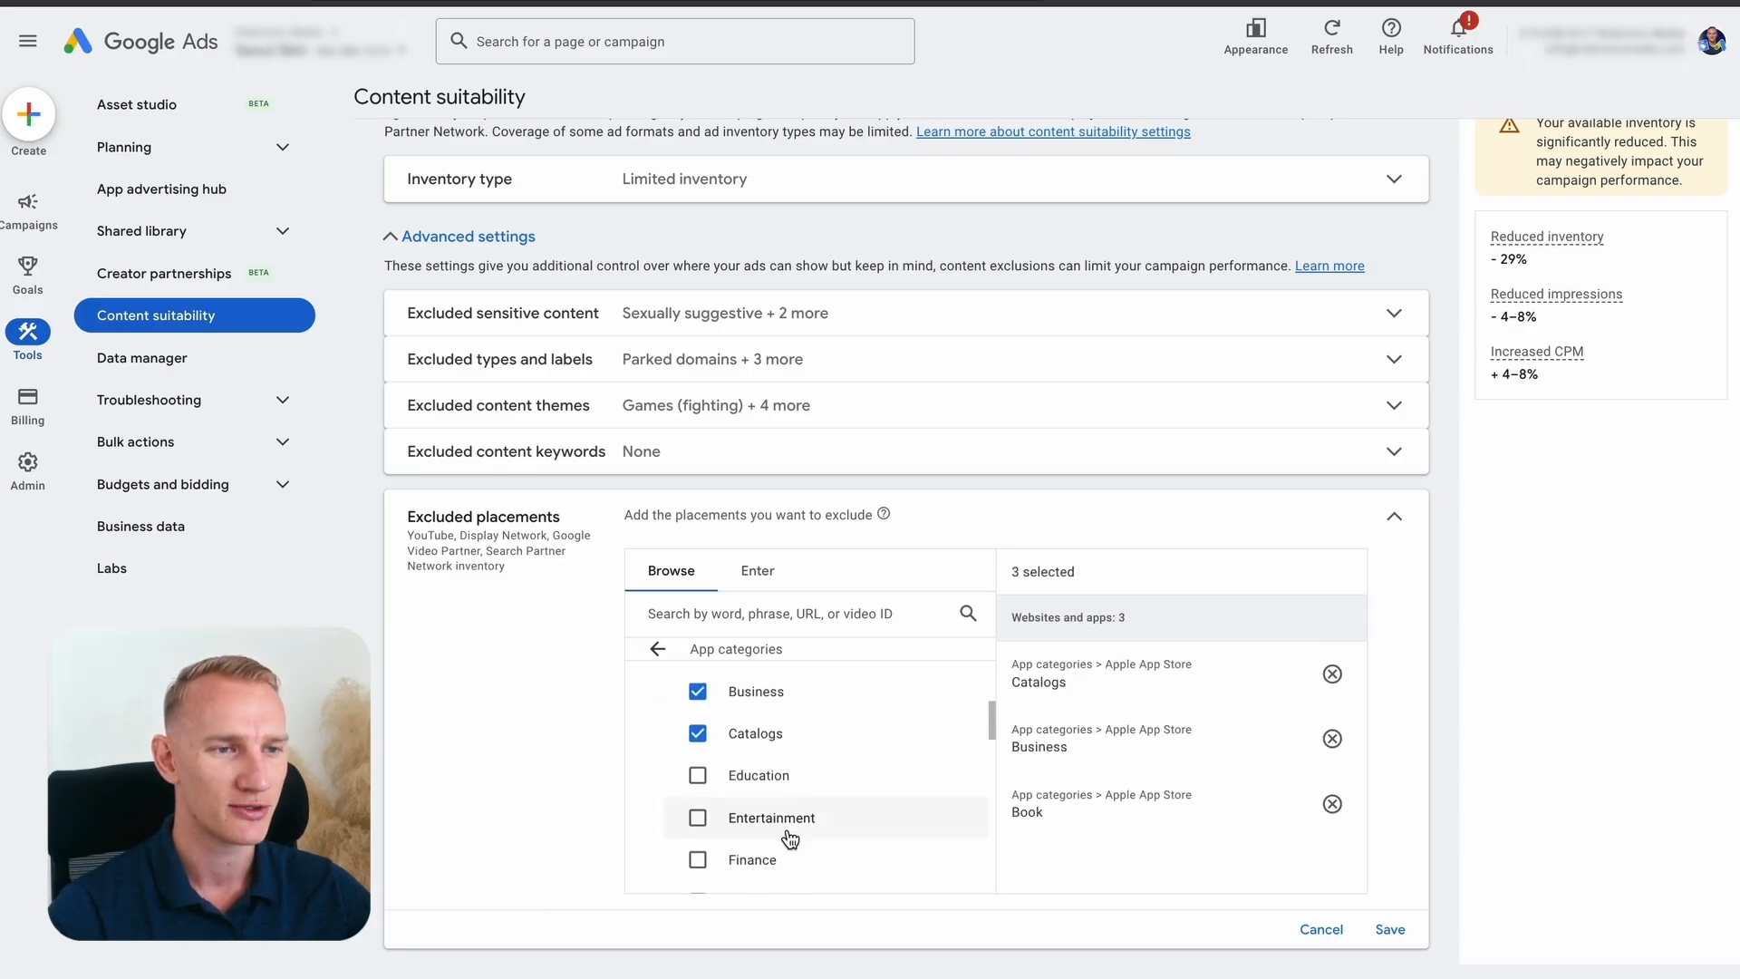
{"action": "left_click", "coordinate": [796, 820]}
{"action": "left_click", "coordinate": [793, 779]}
{"action": "left_click", "coordinate": [787, 856]}
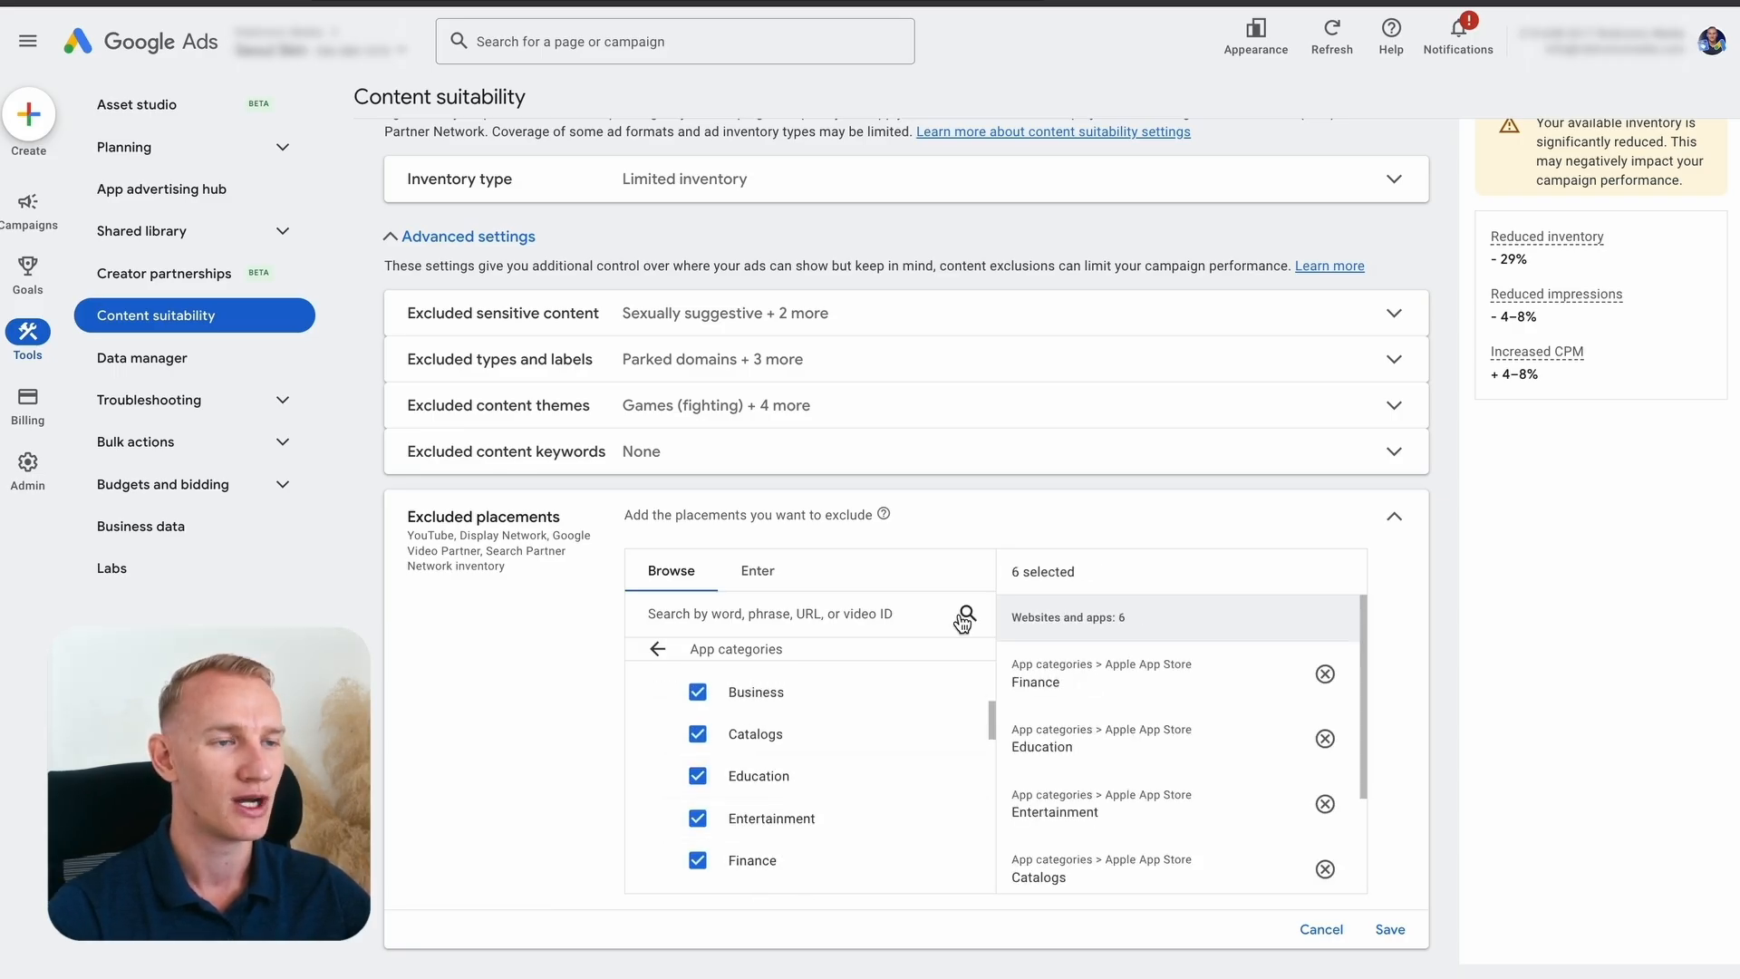
Step: Exclude the Apple App Store categories following Finance through the Educational games subcategory, including Card, Casino and Dice
{"action": "scroll", "coordinate": [710, 804], "scroll_direction": "up", "scroll_amount": 2}
{"action": "scroll", "coordinate": [824, 807], "scroll_direction": "down", "scroll_amount": 3}
{"action": "scroll", "coordinate": [816, 816], "scroll_direction": "down", "scroll_amount": 1}
{"action": "left_click", "coordinate": [797, 843]}
{"action": "scroll", "coordinate": [861, 847], "scroll_direction": "down", "scroll_amount": 1}
{"action": "scroll", "coordinate": [883, 835], "scroll_direction": "down", "scroll_amount": 1}
{"action": "left_click", "coordinate": [848, 811]}
{"action": "left_click", "coordinate": [852, 852]}
{"action": "scroll", "coordinate": [918, 786], "scroll_direction": "down", "scroll_amount": 2}
{"action": "left_click", "coordinate": [813, 741]}
{"action": "left_click", "coordinate": [815, 781]}
{"action": "left_click", "coordinate": [821, 823]}
{"action": "left_click", "coordinate": [829, 865]}
{"action": "left_click", "coordinate": [832, 851]}
{"action": "scroll", "coordinate": [854, 808], "scroll_direction": "down", "scroll_amount": 1}
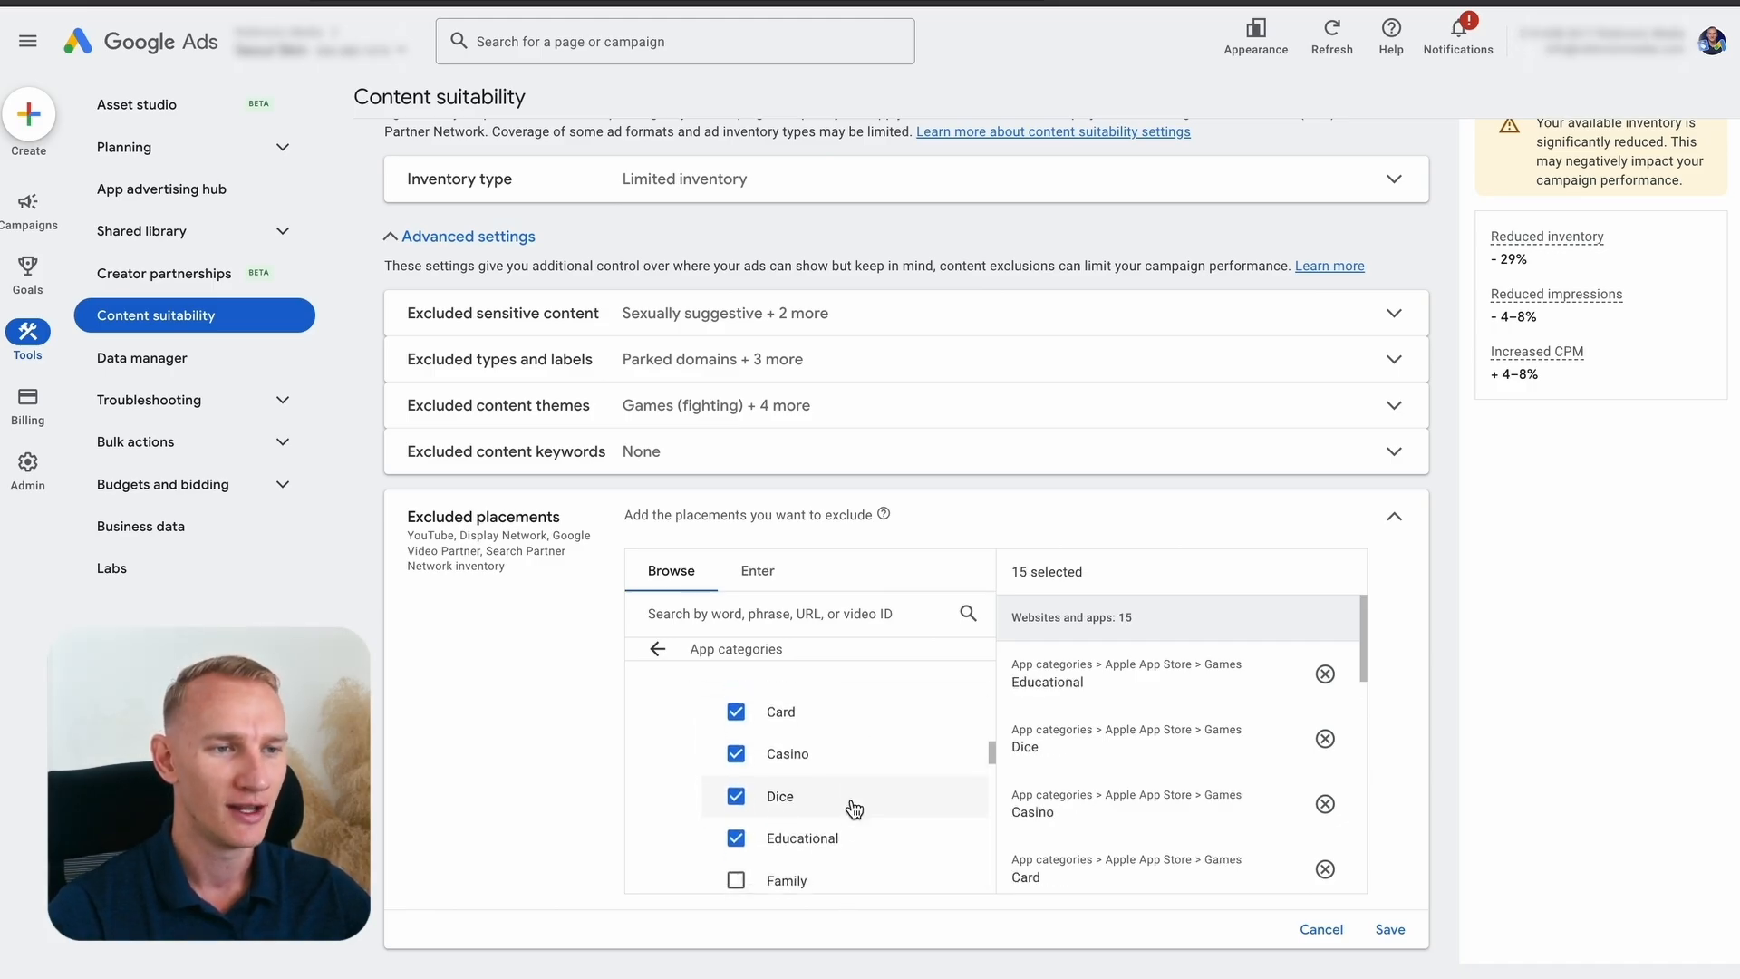
Step: Exclude the Apple App Store game categories from Family through Simulation, including Kids, Puzzle, Racing and Role Playing
{"action": "left_click", "coordinate": [829, 862]}
{"action": "scroll", "coordinate": [861, 795], "scroll_direction": "down", "scroll_amount": 1}
{"action": "left_click", "coordinate": [822, 861]}
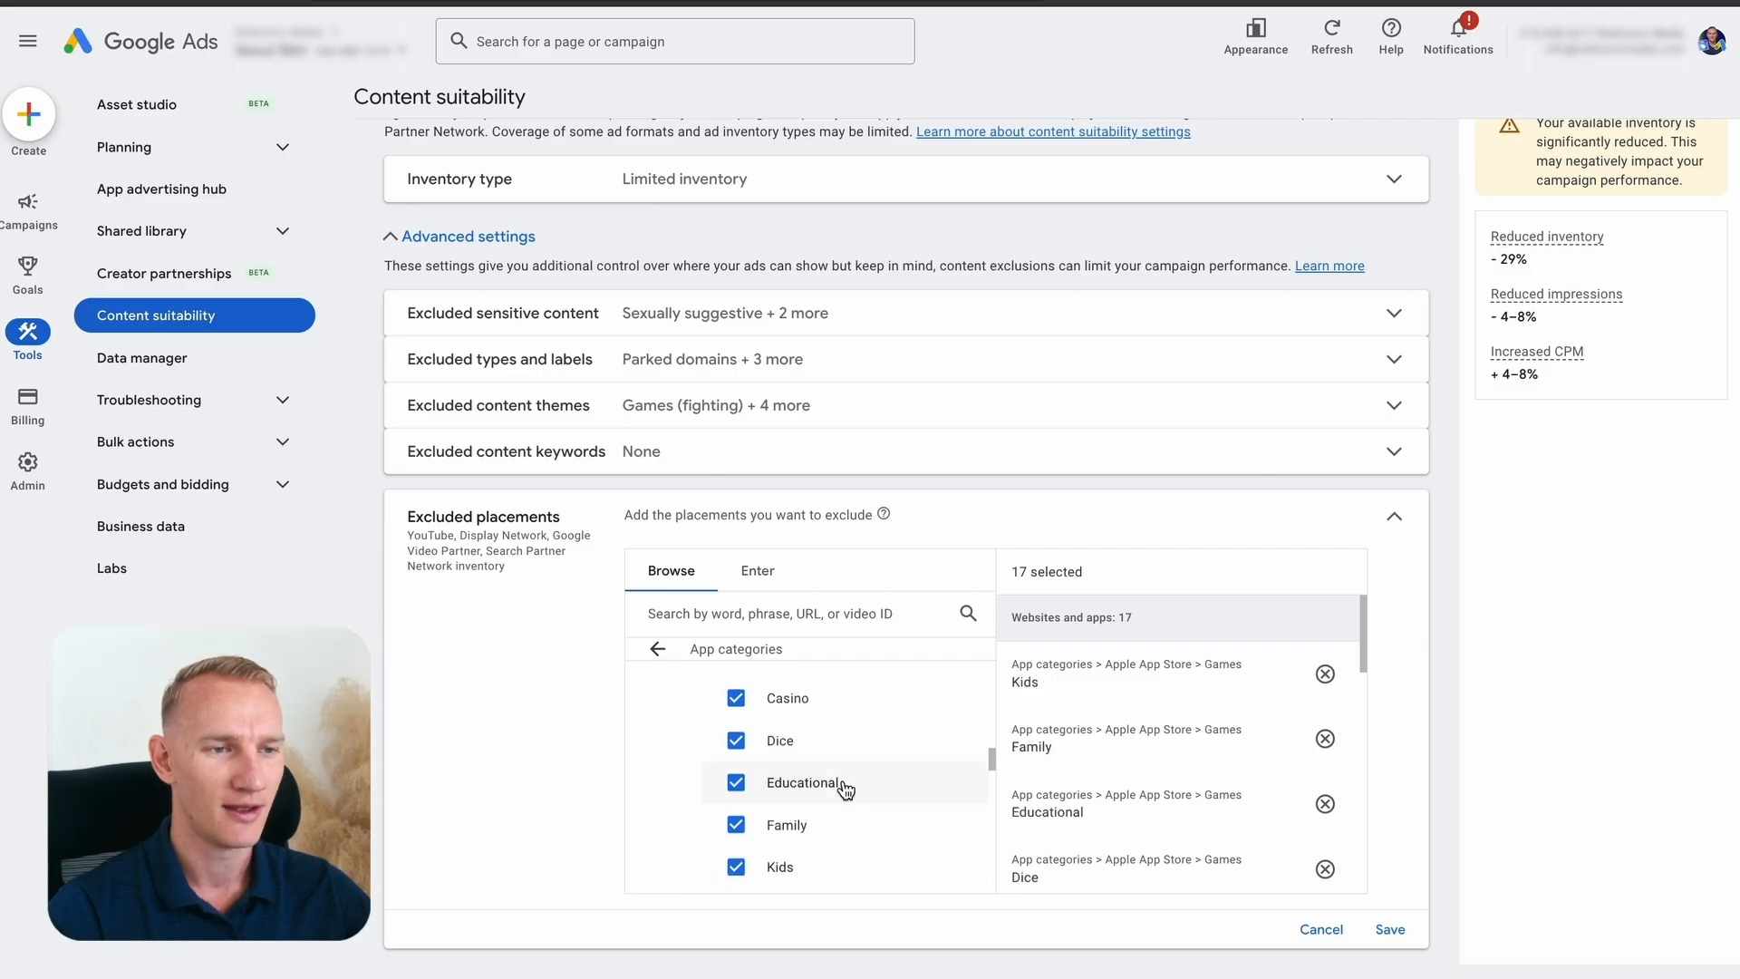
{"action": "left_click", "coordinate": [835, 788]}
{"action": "left_click", "coordinate": [827, 820]}
{"action": "left_click", "coordinate": [851, 856]}
{"action": "left_click", "coordinate": [850, 859]}
{"action": "left_click", "coordinate": [842, 852]}
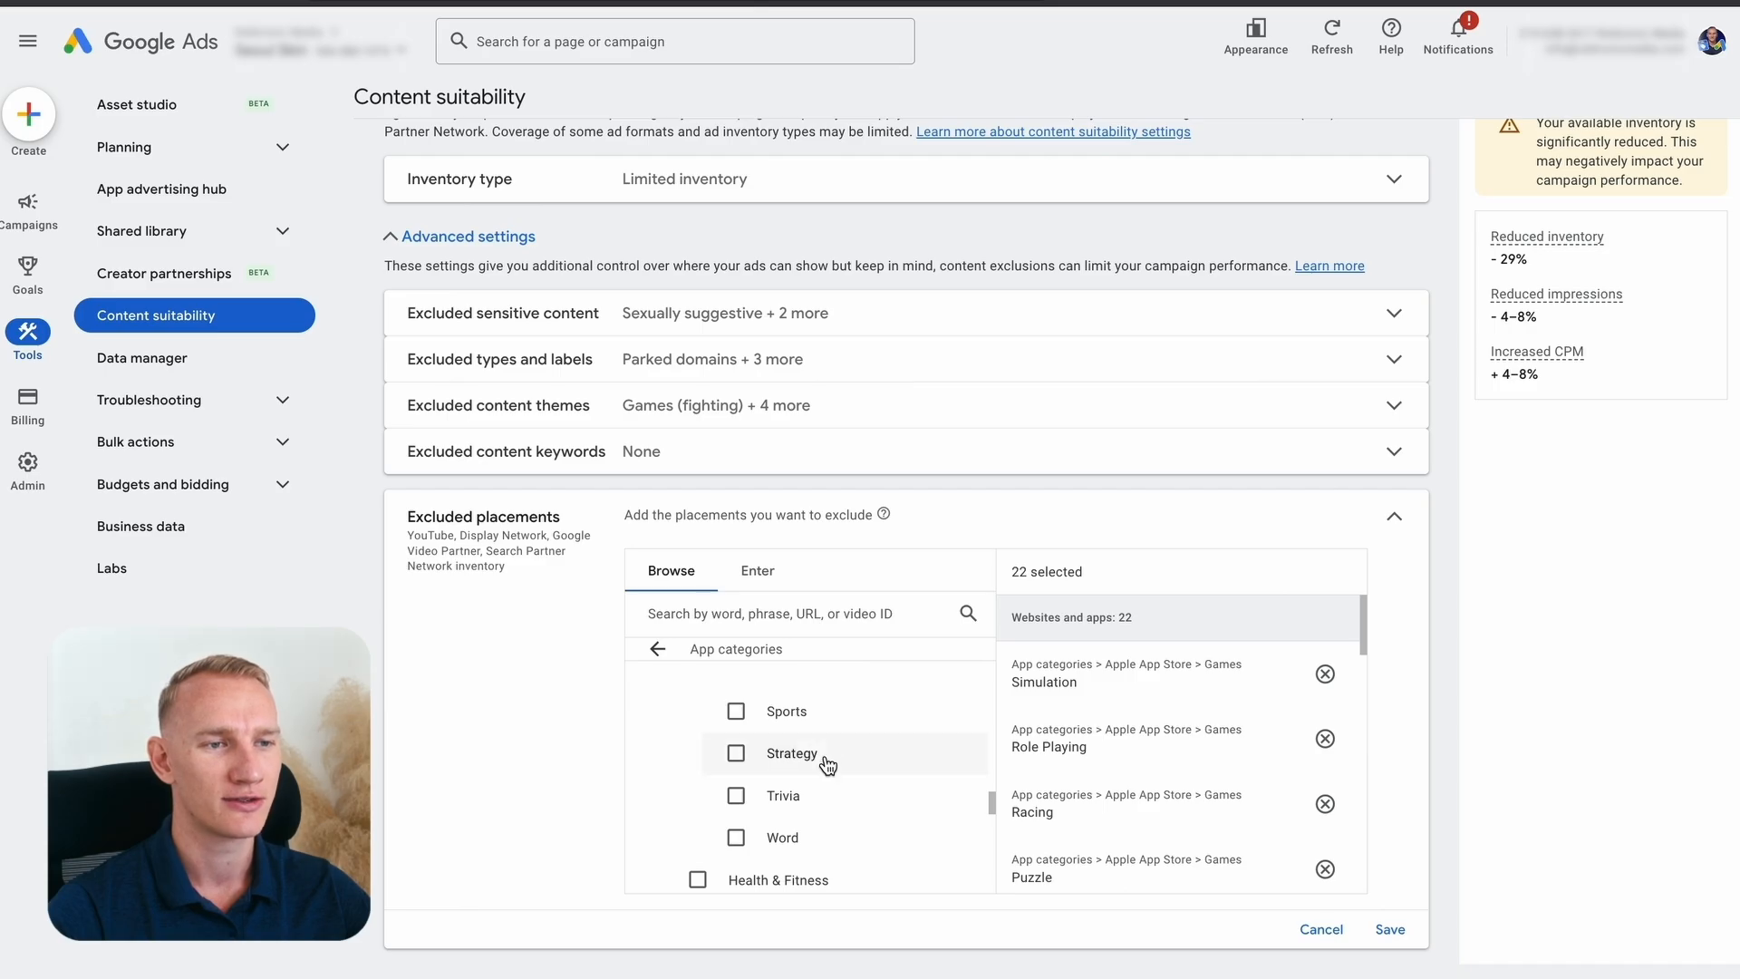
Step: Exclude the Sports, Strategy, Trivia and Word game categories plus Health & Fitness under Apple App Store
{"action": "left_click", "coordinate": [818, 748]}
{"action": "left_click", "coordinate": [788, 788]}
{"action": "left_click", "coordinate": [827, 831]}
{"action": "left_click", "coordinate": [825, 873]}
{"action": "left_click", "coordinate": [814, 743]}
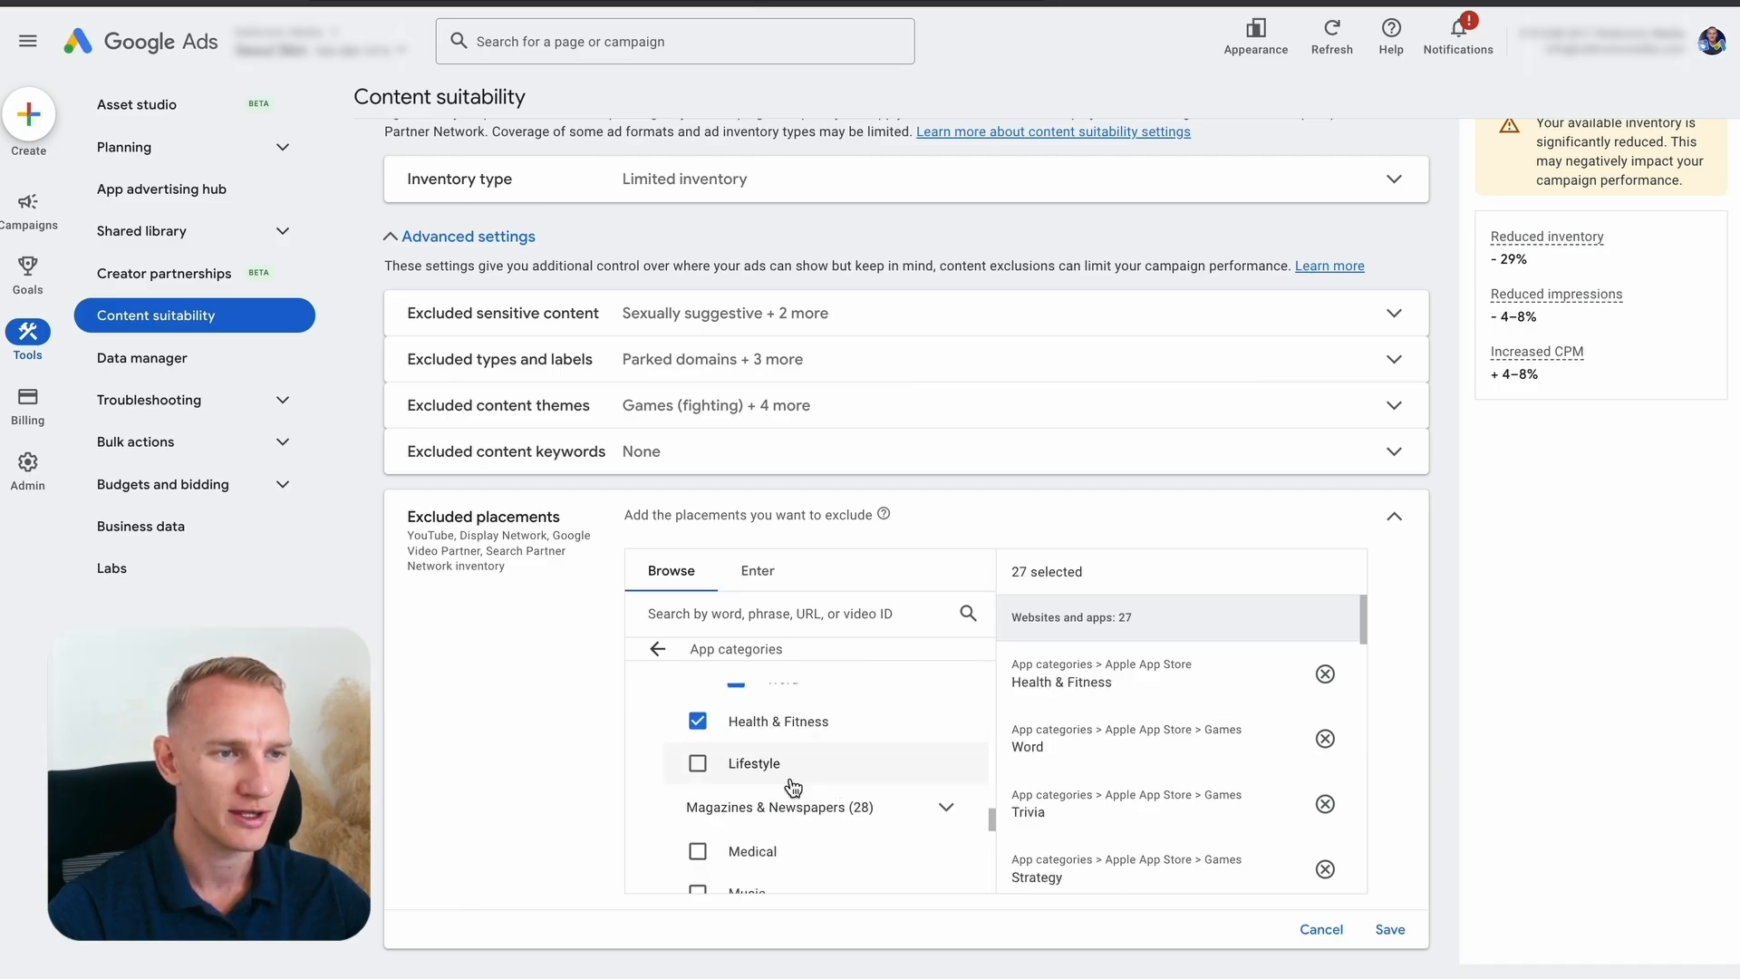
Step: Exclude all remaining Apple App Store categories from Lifestyle onward and every Google Play category through Weather
{"action": "left_click", "coordinate": [794, 769]}
{"action": "left_click", "coordinate": [797, 809]}
{"action": "left_click", "coordinate": [807, 813]}
{"action": "left_click", "coordinate": [806, 854]}
{"action": "scroll", "coordinate": [806, 815], "scroll_direction": "down", "scroll_amount": 2}
{"action": "left_click", "coordinate": [729, 741]}
{"action": "scroll", "coordinate": [815, 797], "scroll_direction": "down", "scroll_amount": 3}
{"action": "left_click", "coordinate": [839, 888]}
{"action": "scroll", "coordinate": [834, 843], "scroll_direction": "down", "scroll_amount": 2}
{"action": "left_click", "coordinate": [835, 844]}
{"action": "left_click", "coordinate": [836, 865]}
{"action": "scroll", "coordinate": [825, 820], "scroll_direction": "down", "scroll_amount": 3}
{"action": "left_click", "coordinate": [823, 819]}
{"action": "scroll", "coordinate": [834, 815], "scroll_direction": "down", "scroll_amount": 2}
{"action": "left_click", "coordinate": [839, 812]}
{"action": "scroll", "coordinate": [829, 824], "scroll_direction": "down", "scroll_amount": 2}
{"action": "left_click", "coordinate": [828, 789]}
{"action": "left_click", "coordinate": [827, 831]}
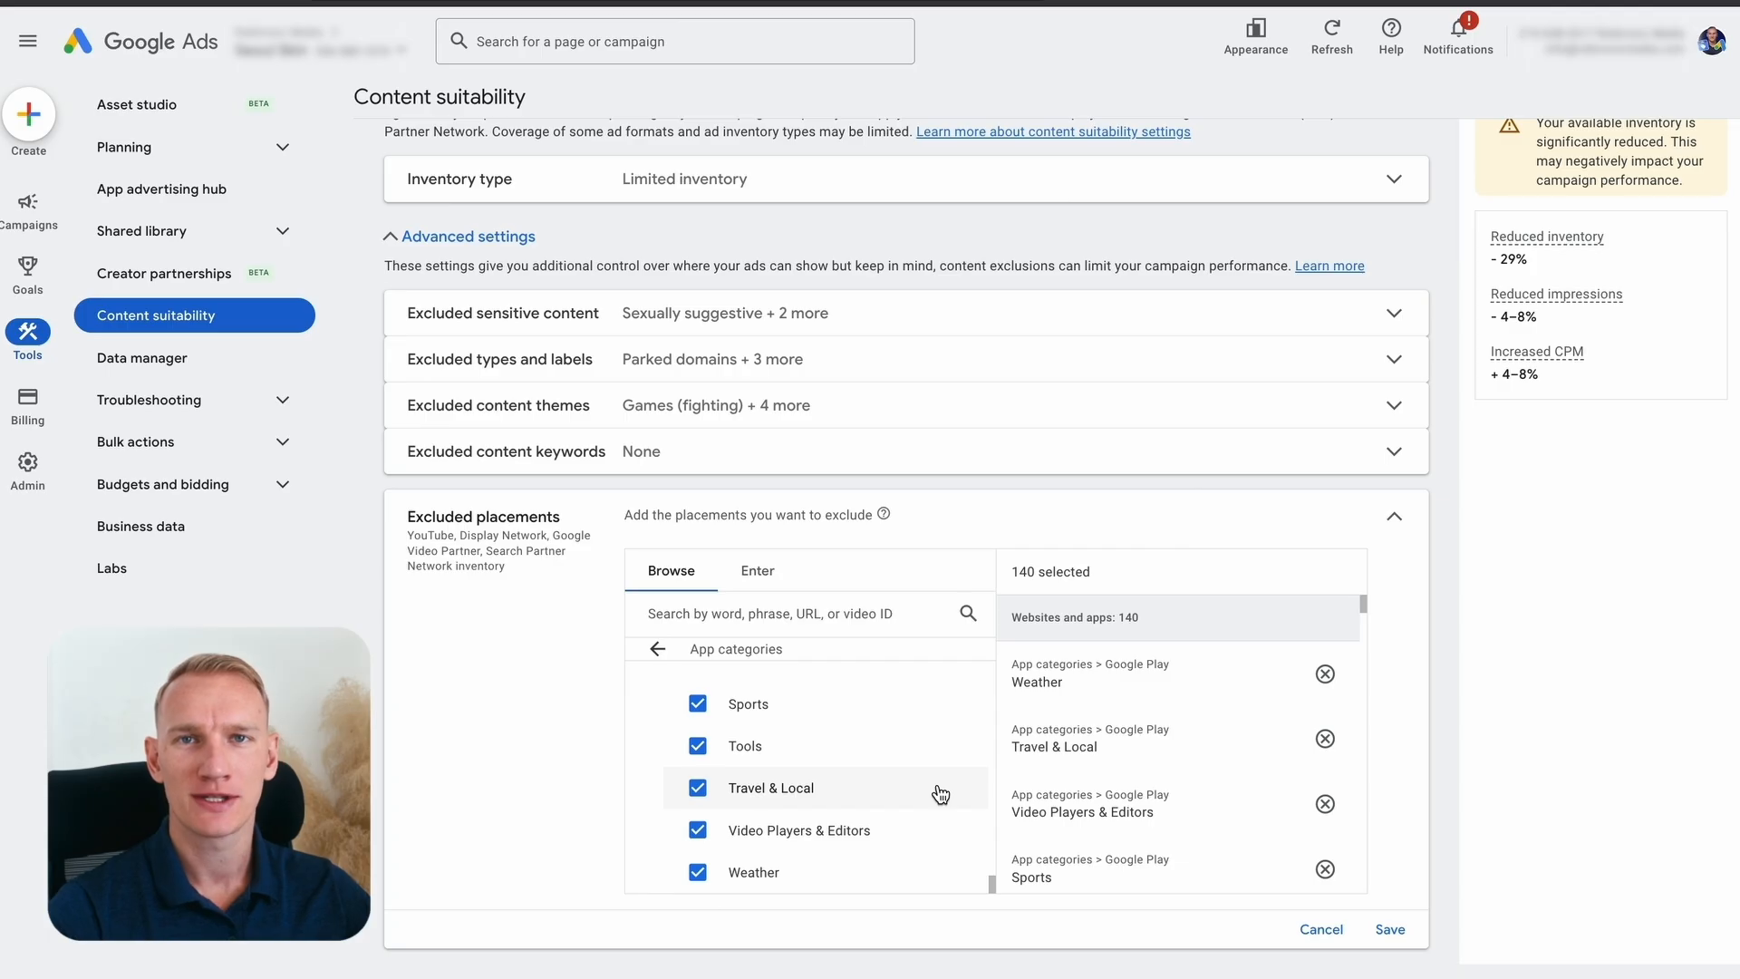